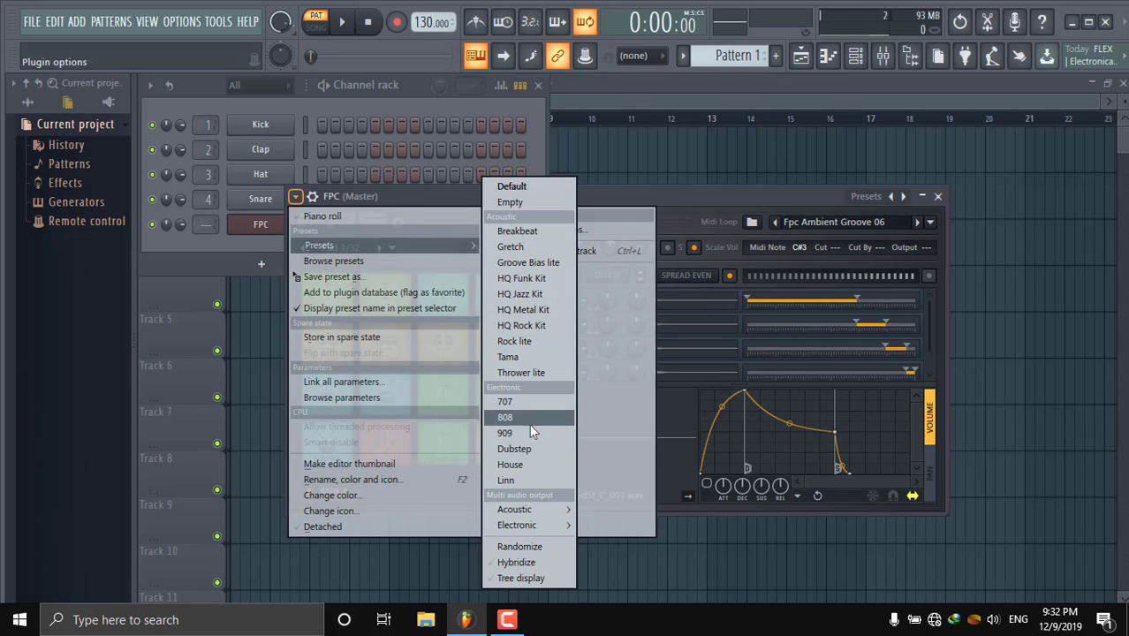
Load the House preset into the FPC channel and open its piano roll maximized
{"action": "left_click", "coordinate": [529, 461]}
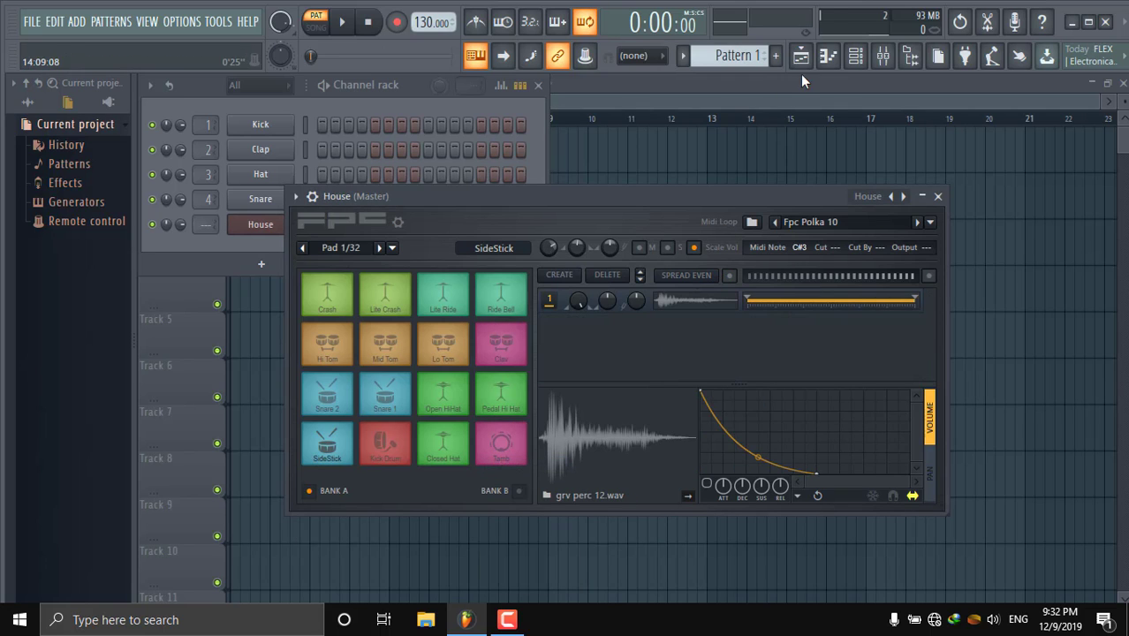
{"action": "left_click", "coordinate": [828, 58]}
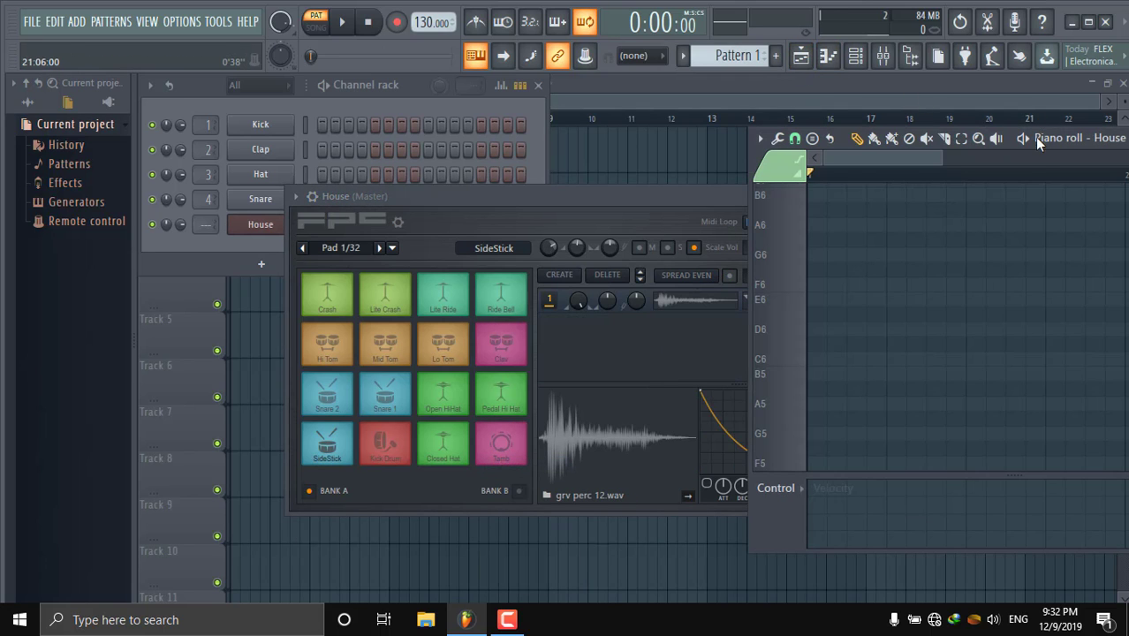
{"action": "left_click_drag", "start_coordinate": [1038, 141], "coordinate": [879, 144]}
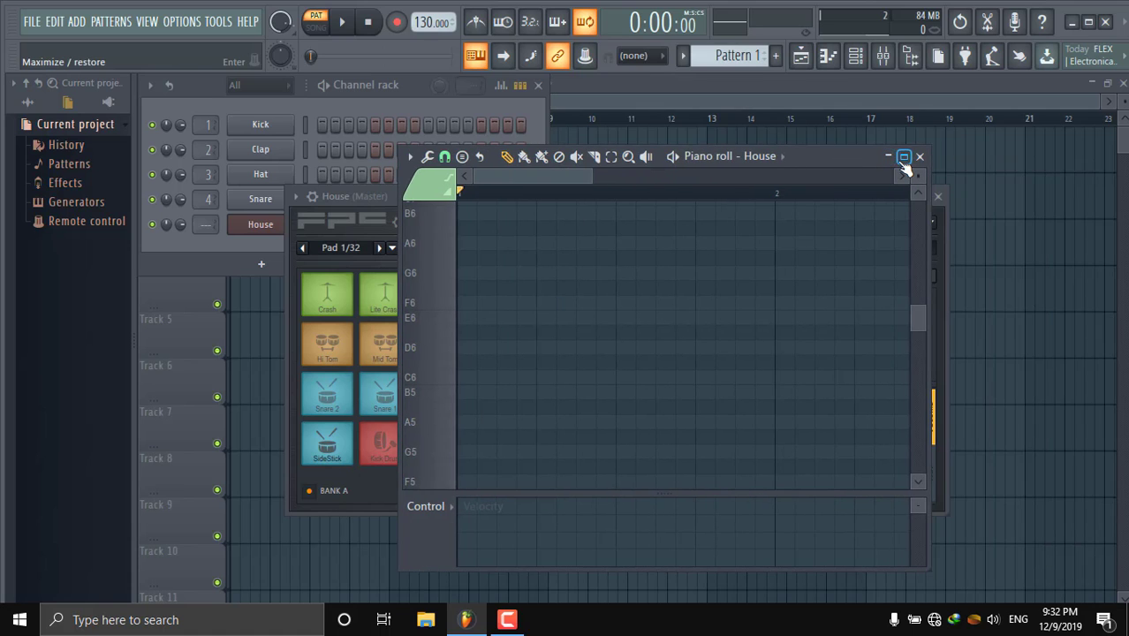
{"action": "left_click", "coordinate": [904, 157]}
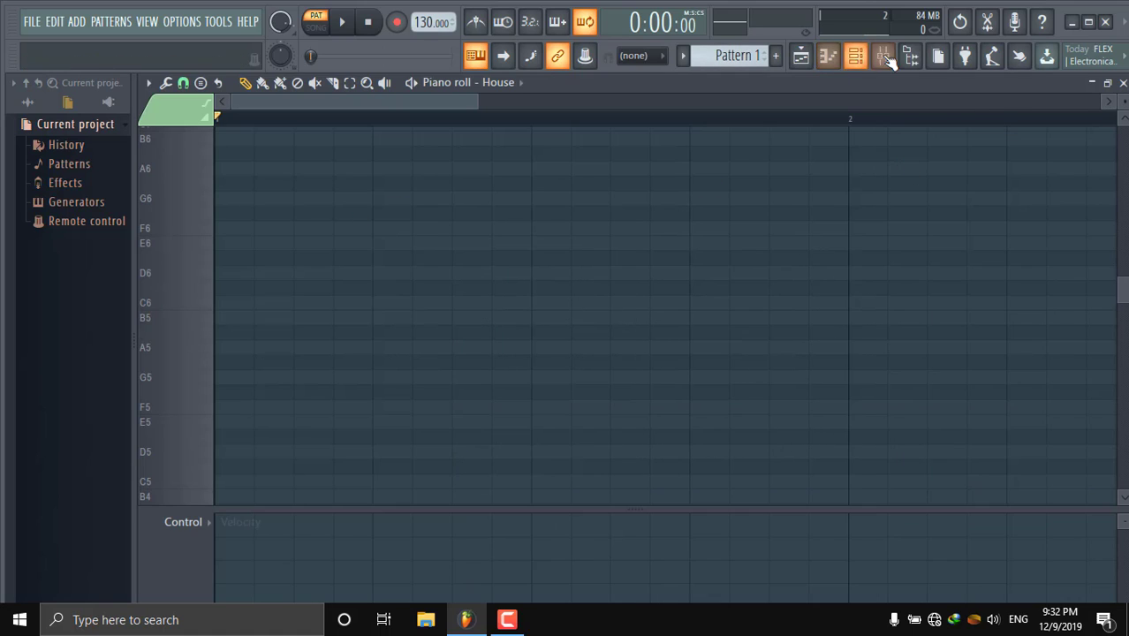
Route the House channel to mixer insert track 9
{"action": "left_click", "coordinate": [883, 57]}
{"action": "right_click", "coordinate": [329, 218]}
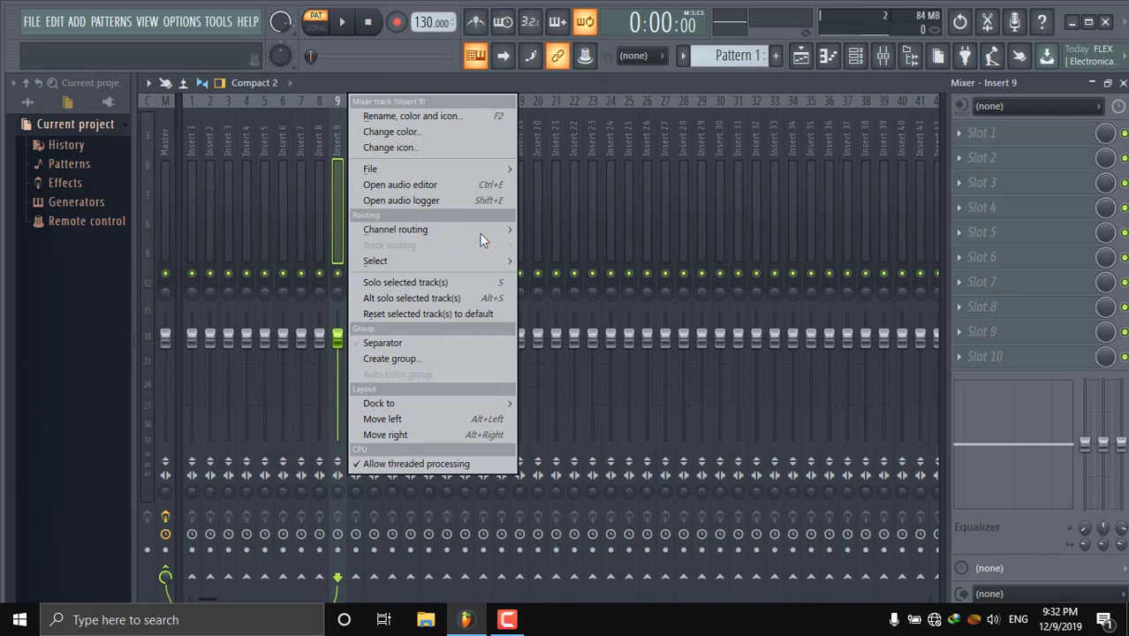
{"action": "mouse_move", "coordinate": [482, 231]}
{"action": "left_click", "coordinate": [555, 227]}
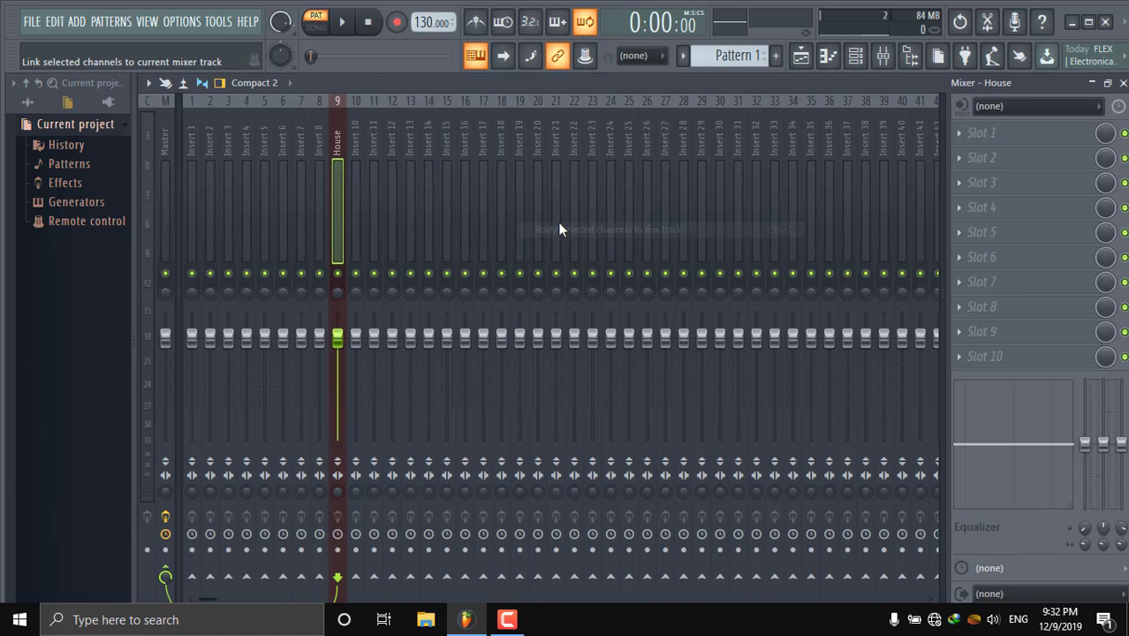
Place Kick Drum notes in the House piano roll on steps 1, 5, 9 and 13 of bars 1 and 2
{"action": "left_click", "coordinate": [834, 58]}
{"action": "scroll", "coordinate": [302, 434], "scroll_direction": "down", "scroll_amount": 8}
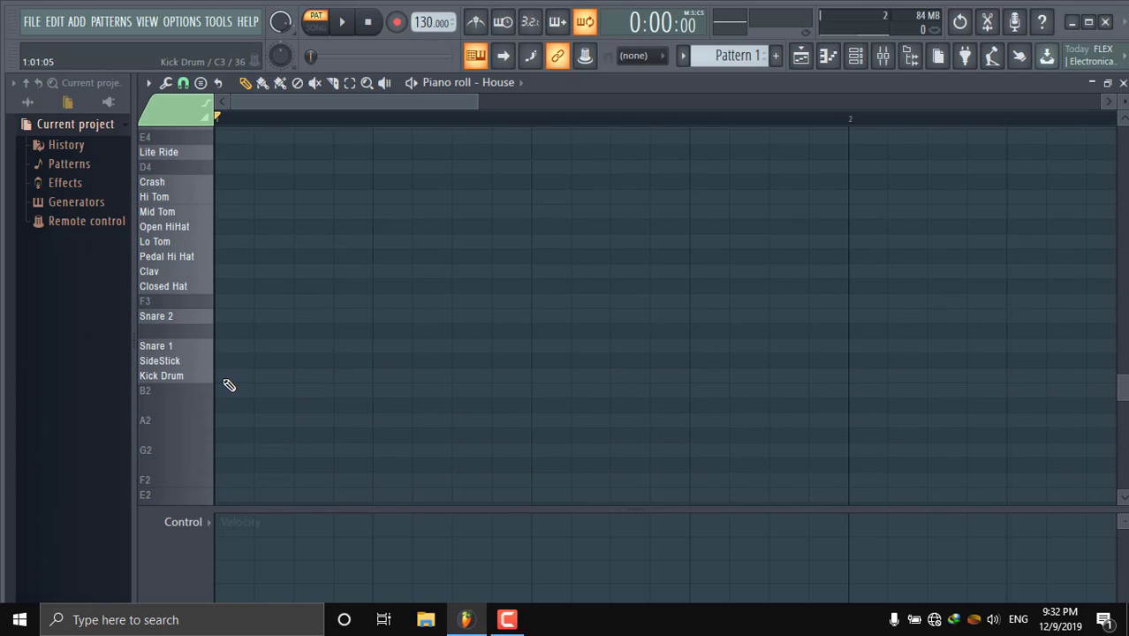
{"action": "left_click", "coordinate": [271, 376]}
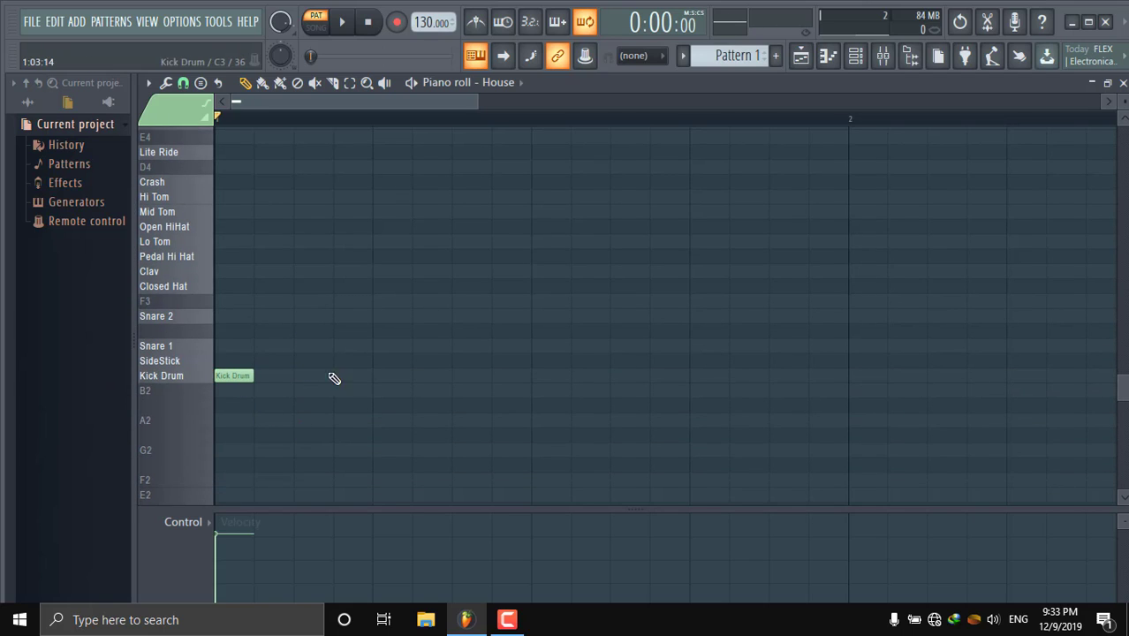
{"action": "left_click", "coordinate": [381, 376]}
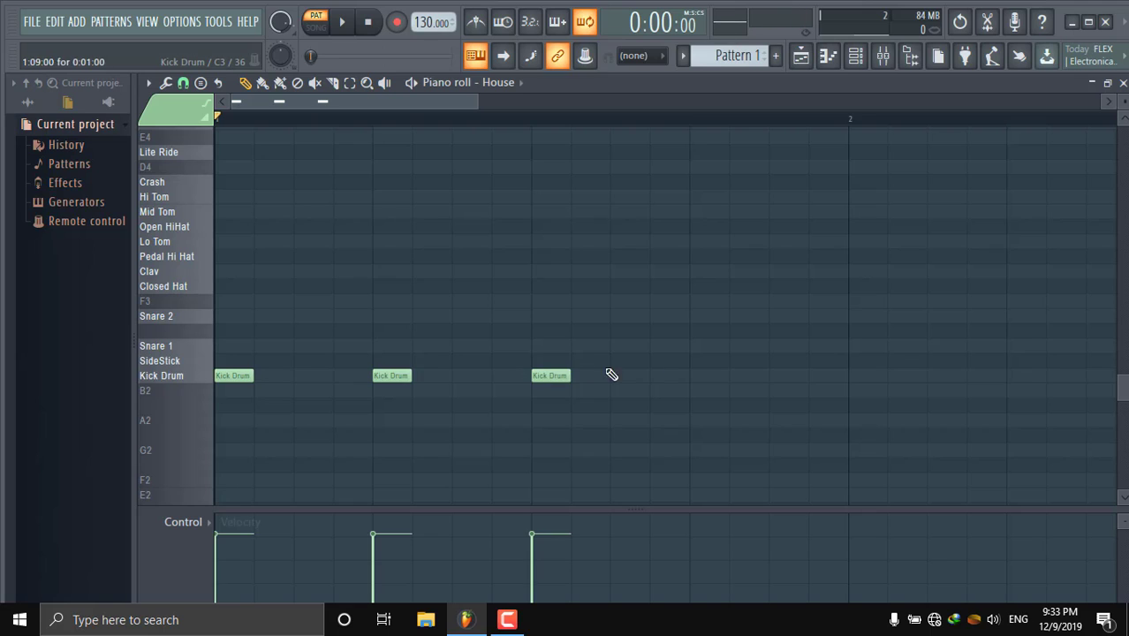
{"action": "left_click_drag", "start_coordinate": [709, 375], "coordinate": [710, 379]}
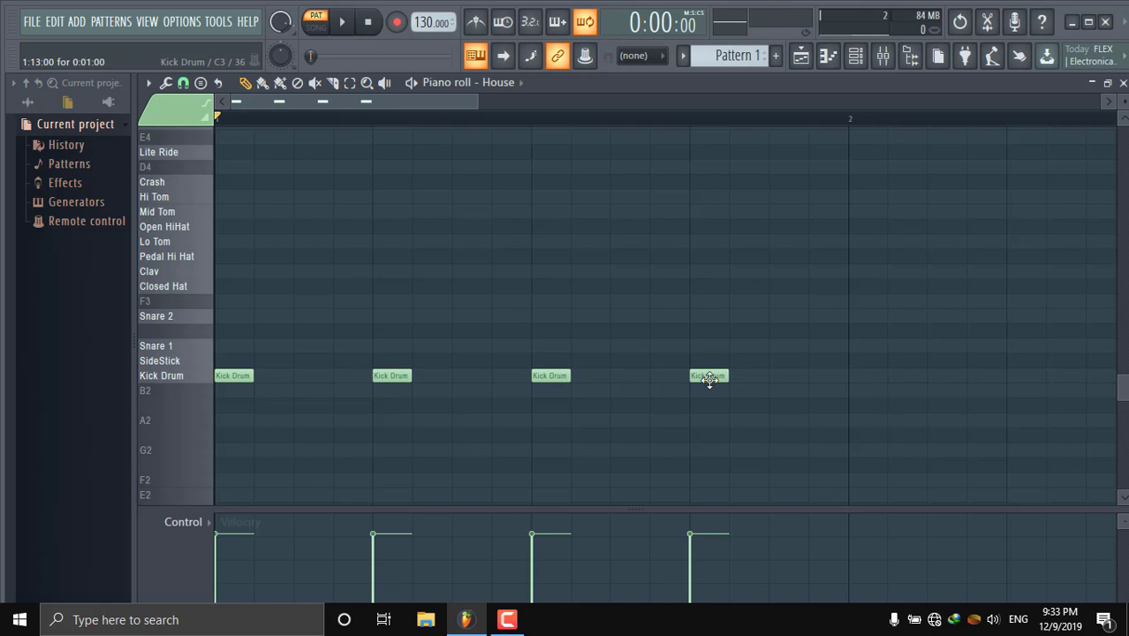
{"action": "left_click", "coordinate": [864, 376]}
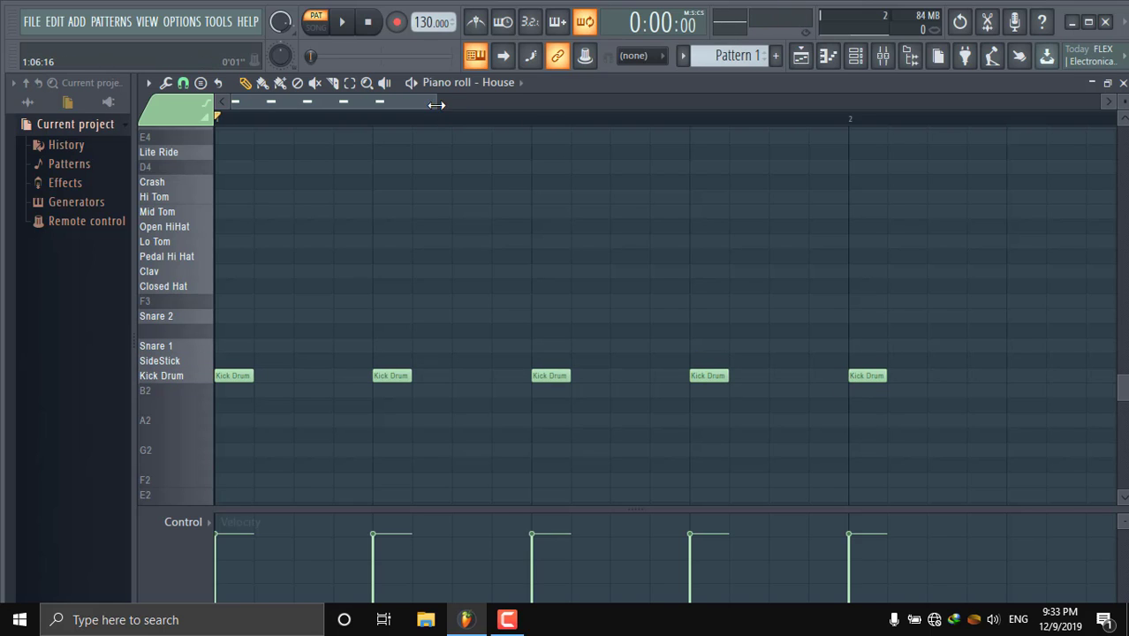
{"action": "left_click_drag", "start_coordinate": [436, 105], "coordinate": [737, 158]}
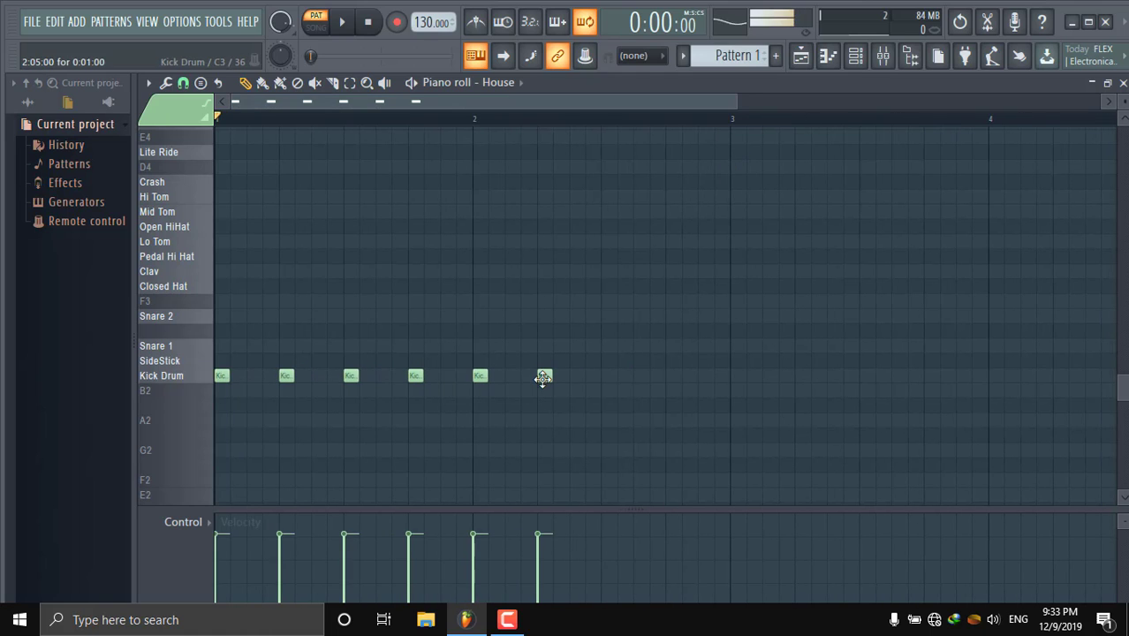
{"action": "left_click_drag", "start_coordinate": [608, 382], "coordinate": [609, 378]}
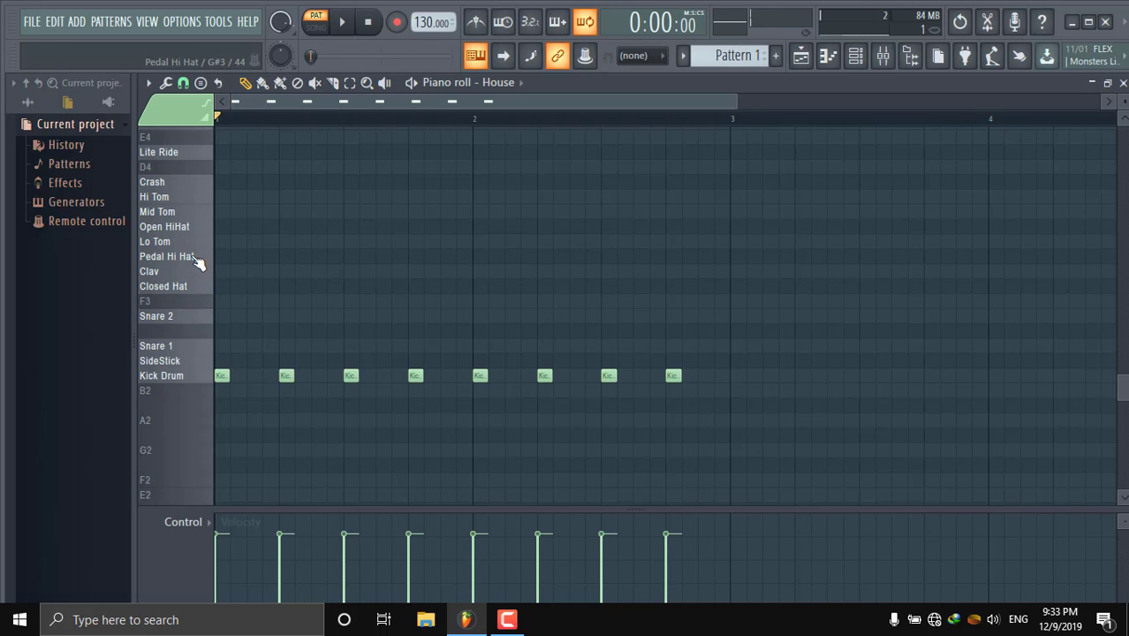
Add Pedal Hi Hat notes on steps 3, 7, 11 and 15 of both bars plus step 16 of bar 1, making the last note two steps long
{"action": "left_click", "coordinate": [253, 257]}
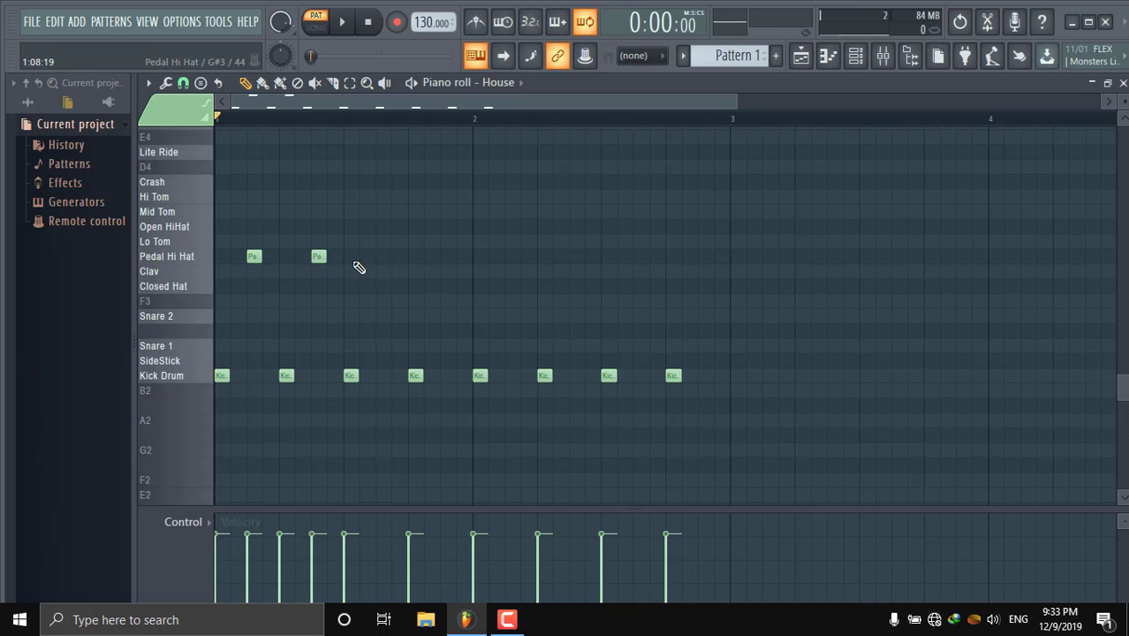
{"action": "left_click", "coordinate": [445, 256]}
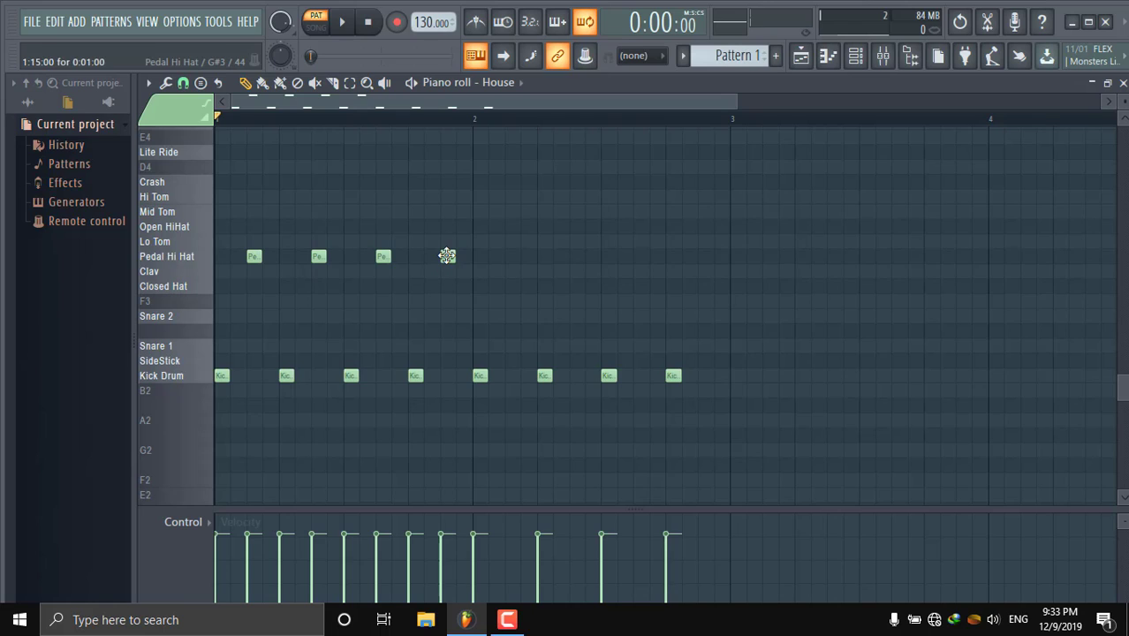
{"action": "left_click", "coordinate": [505, 256]}
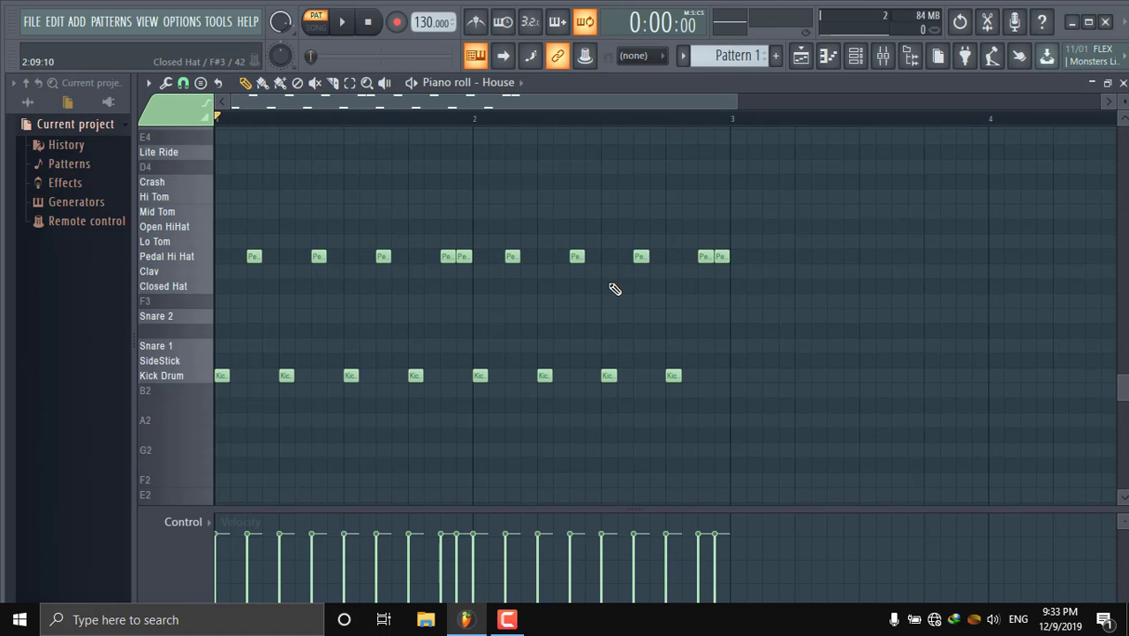
{"action": "key", "text": "space"}
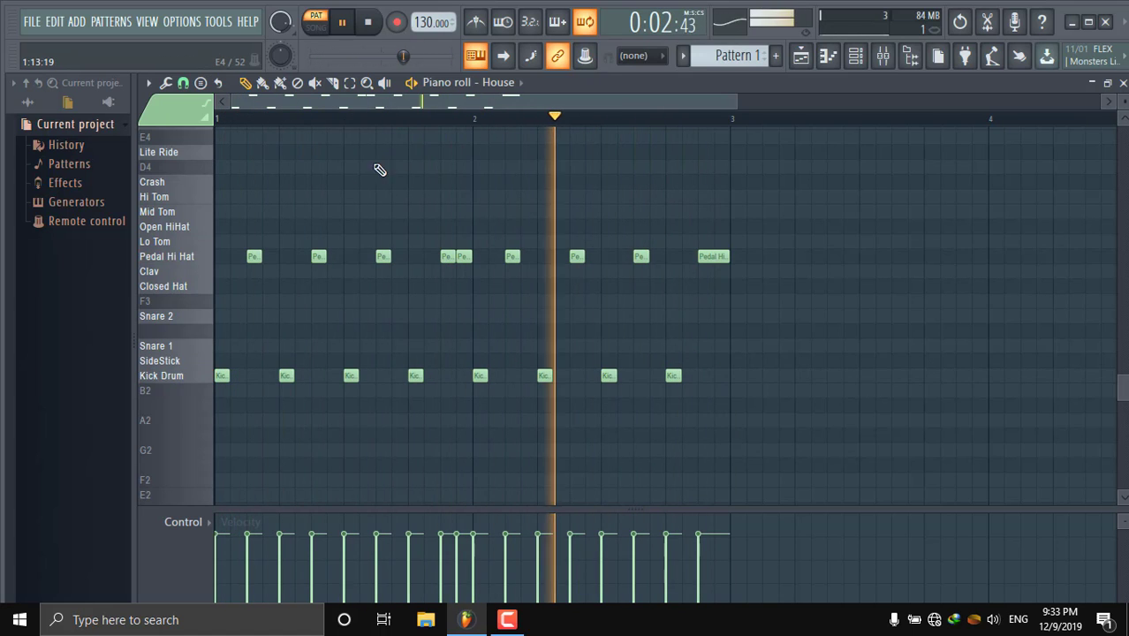
Try a Hi Tom note at steps 2, 5, 6 and 1 of bar 1, auditioning the pattern with playback
{"action": "left_click", "coordinate": [244, 196]}
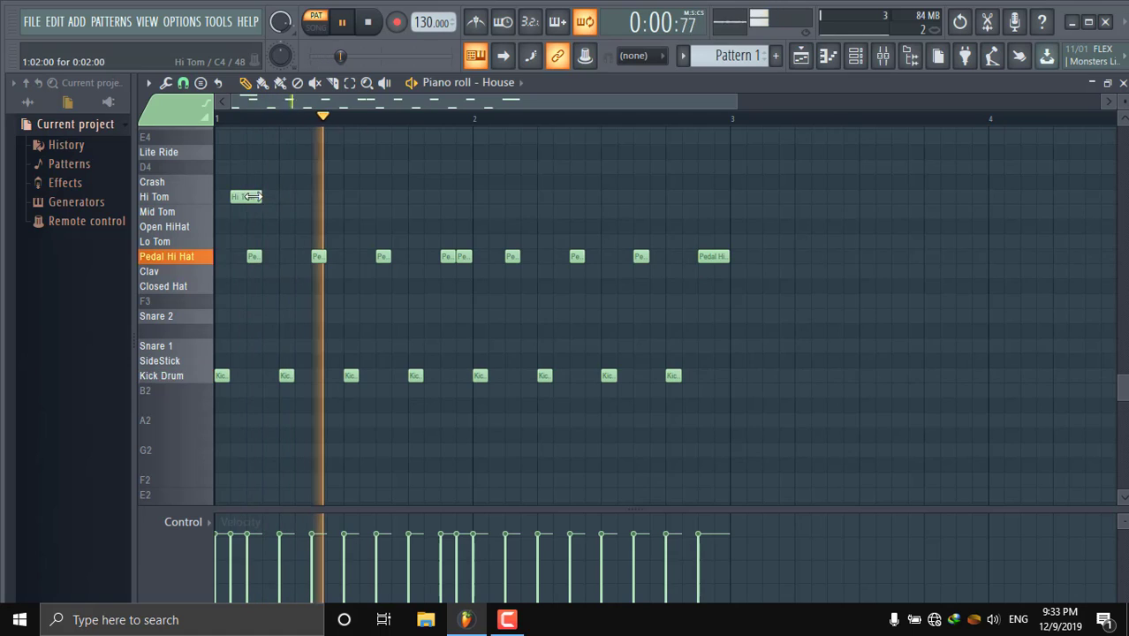
{"action": "left_click_drag", "start_coordinate": [253, 196], "coordinate": [288, 198]}
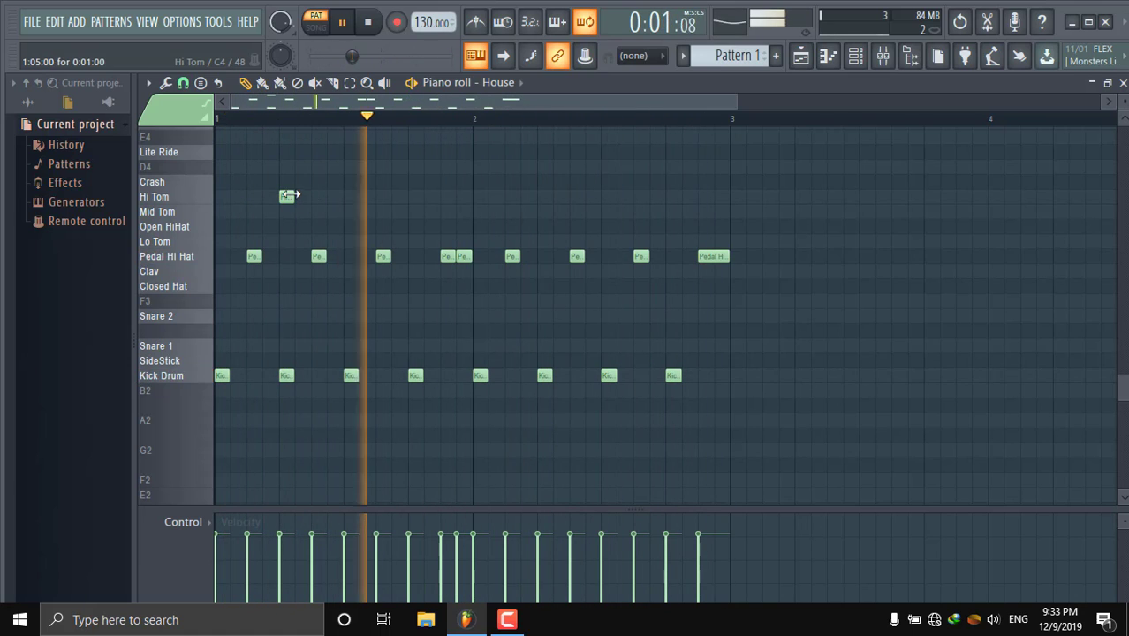
{"action": "left_click_drag", "start_coordinate": [284, 195], "coordinate": [300, 196]}
{"action": "key", "text": "space"}
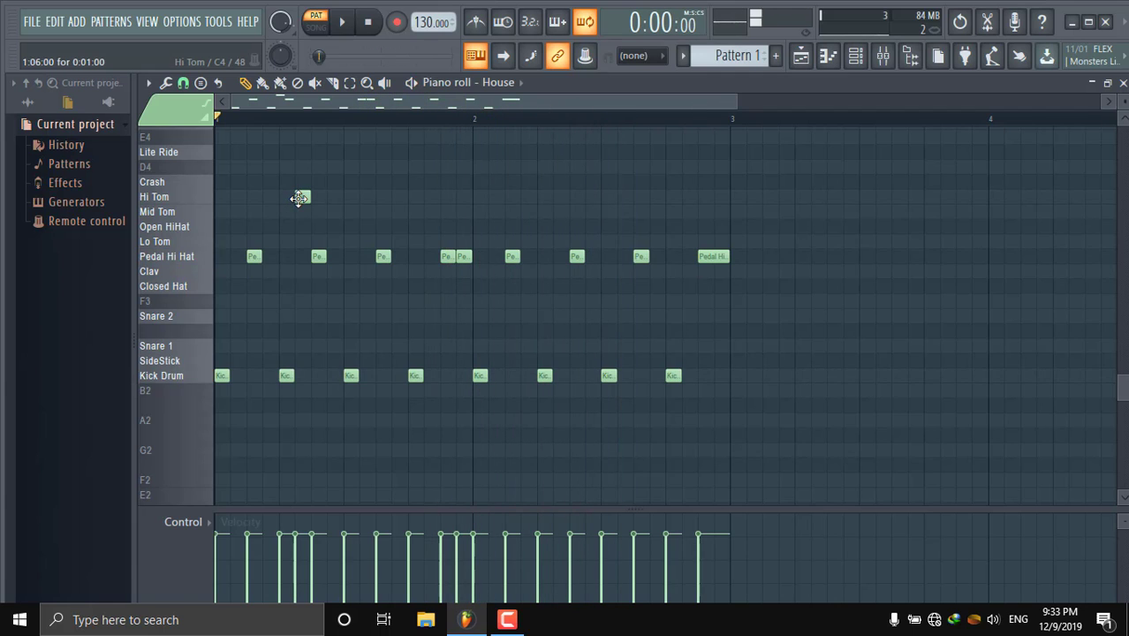
{"action": "key", "text": "space"}
{"action": "key", "text": "space"}
{"action": "key", "text": "space"}
{"action": "key", "text": "space"}
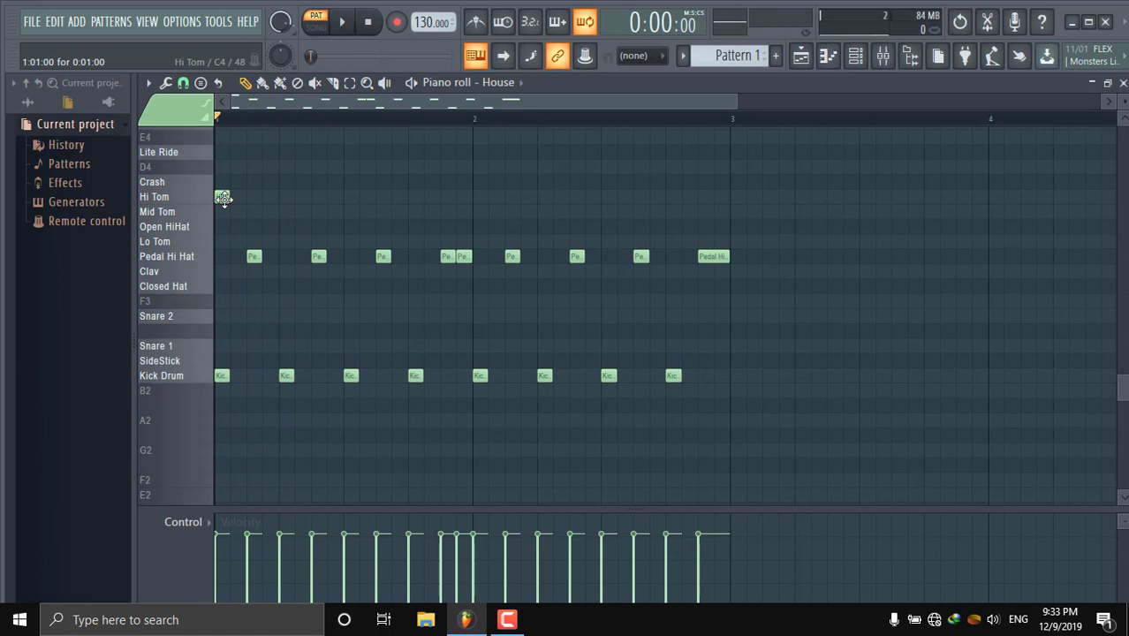
{"action": "key", "text": "space"}
{"action": "key", "text": "space"}
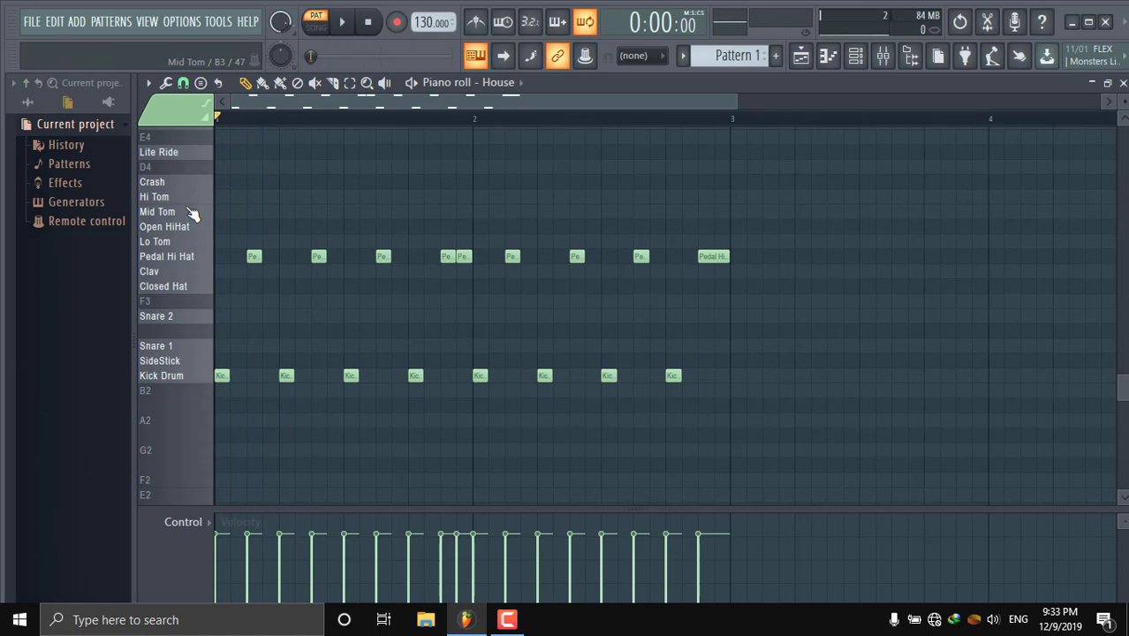
Try Mid Tom notes at step 2 of bar 1 and step 3 of bar 2, and a Hi Tom at step 3 of bar 1, with playback
{"action": "left_click", "coordinate": [234, 212]}
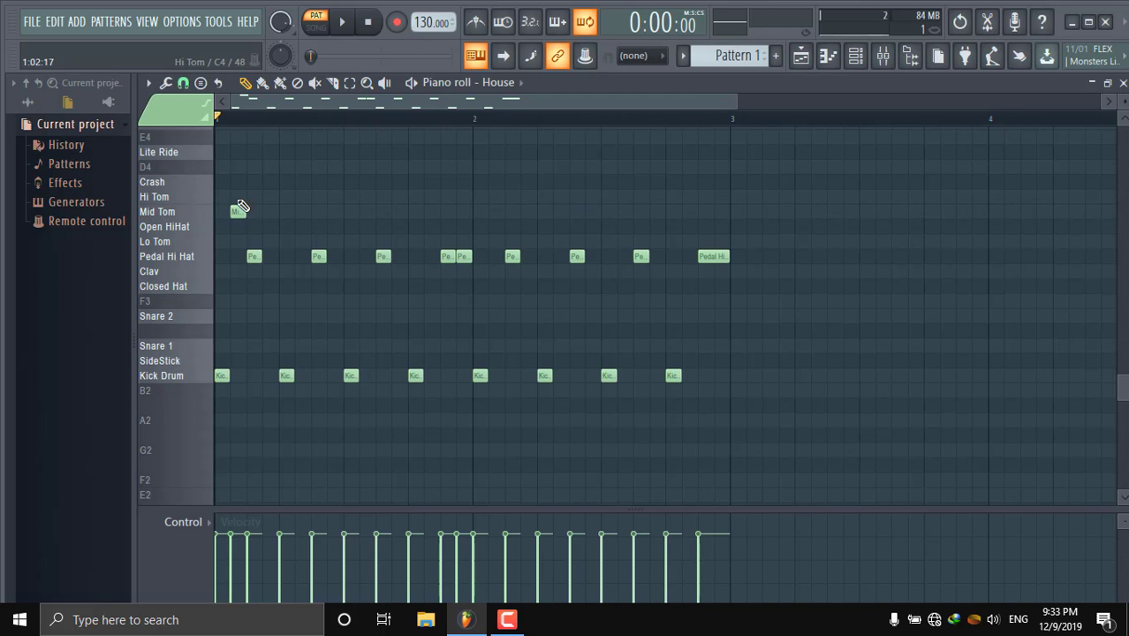
{"action": "key", "text": "space"}
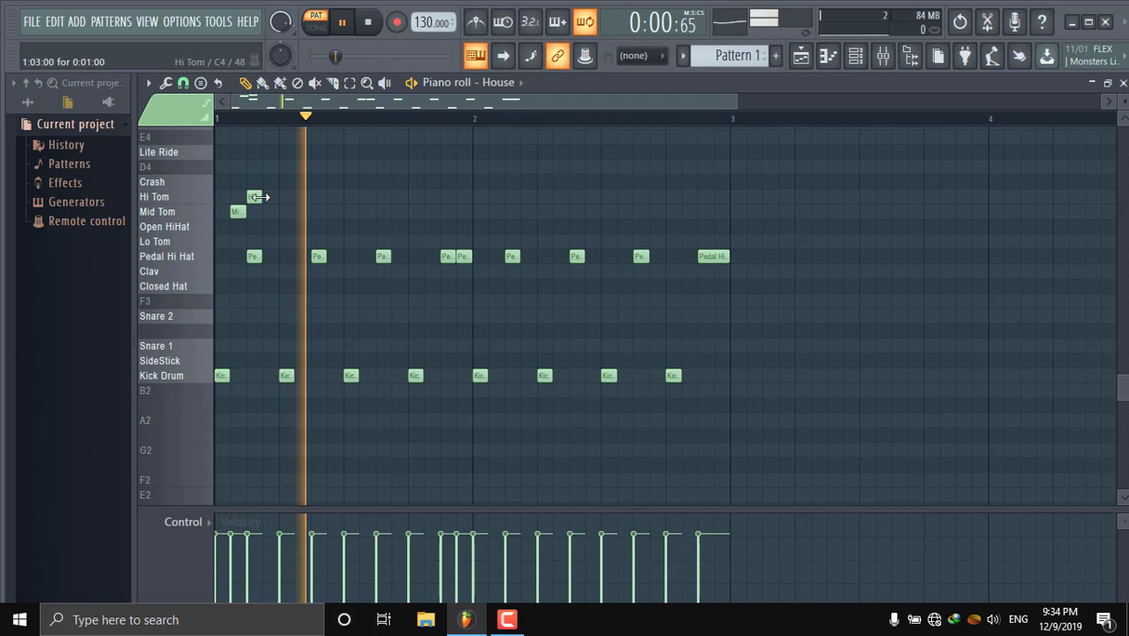
{"action": "key", "text": "space"}
{"action": "key", "text": "space"}
{"action": "key", "text": "space"}
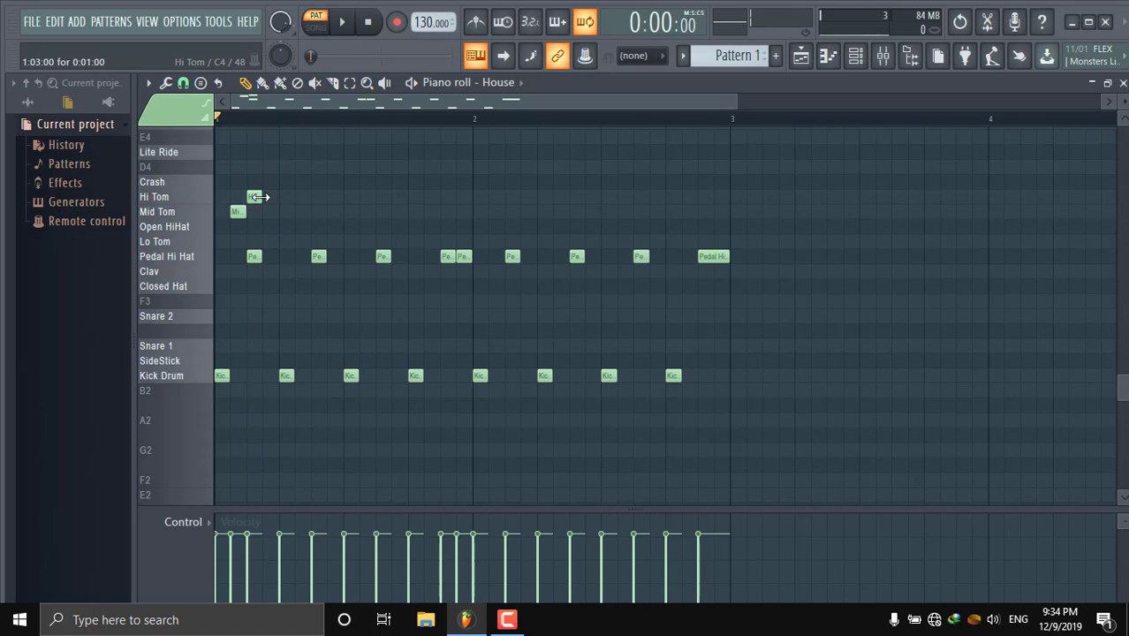
{"action": "key", "text": "space"}
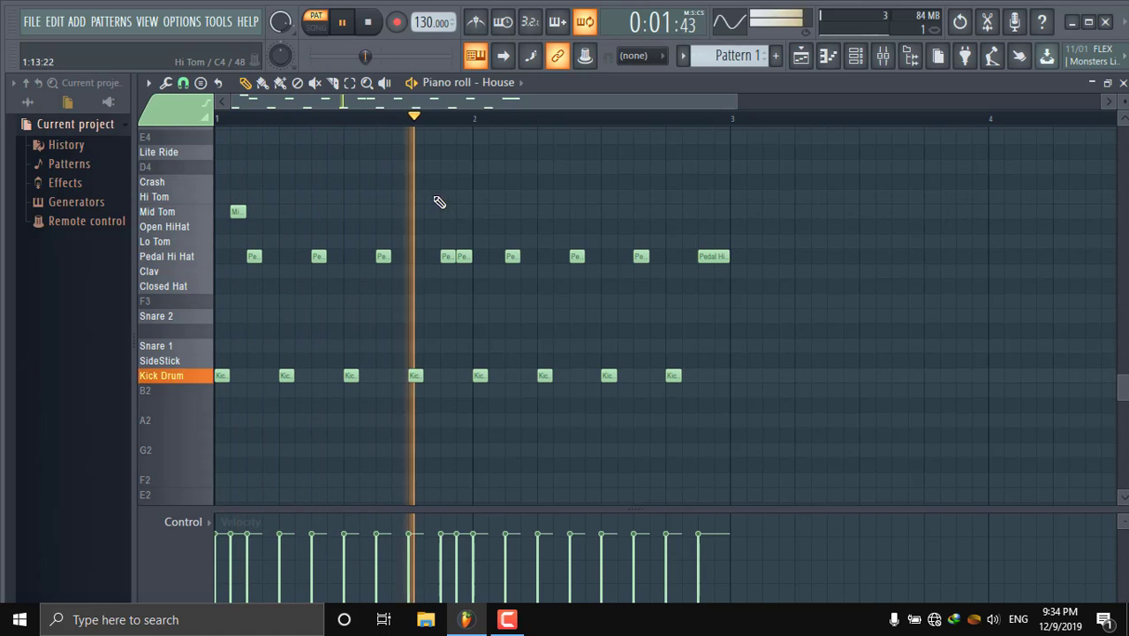
{"action": "left_click", "coordinate": [511, 212]}
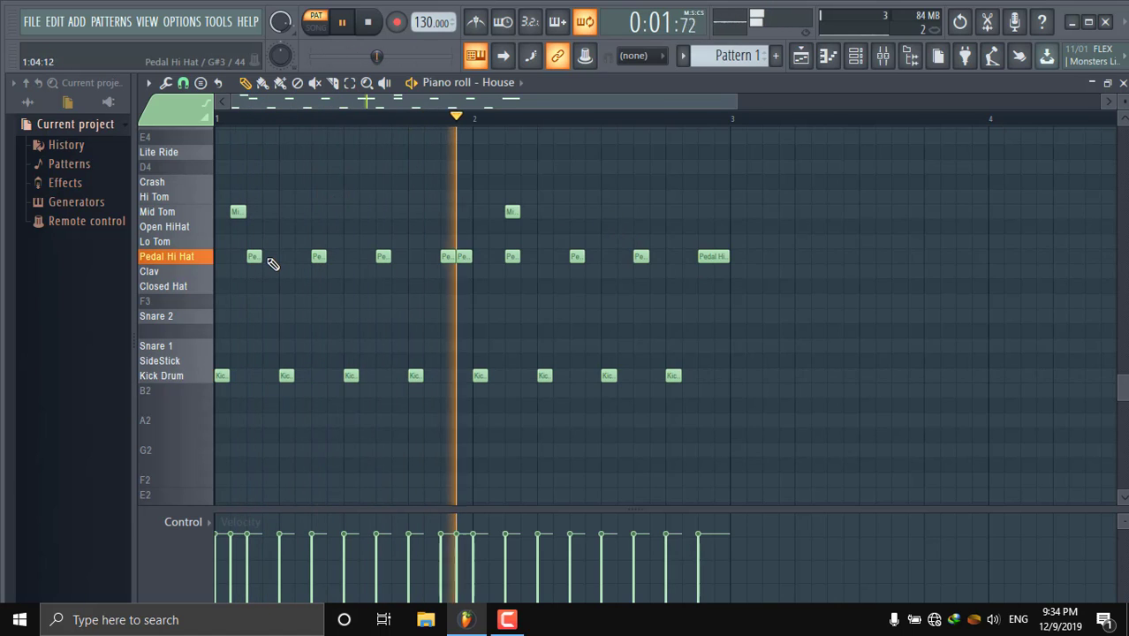
Add Closed Hat notes at step 4 of bars 1 and 2, and remove the Mid Tom notes
{"action": "left_click", "coordinate": [251, 286]}
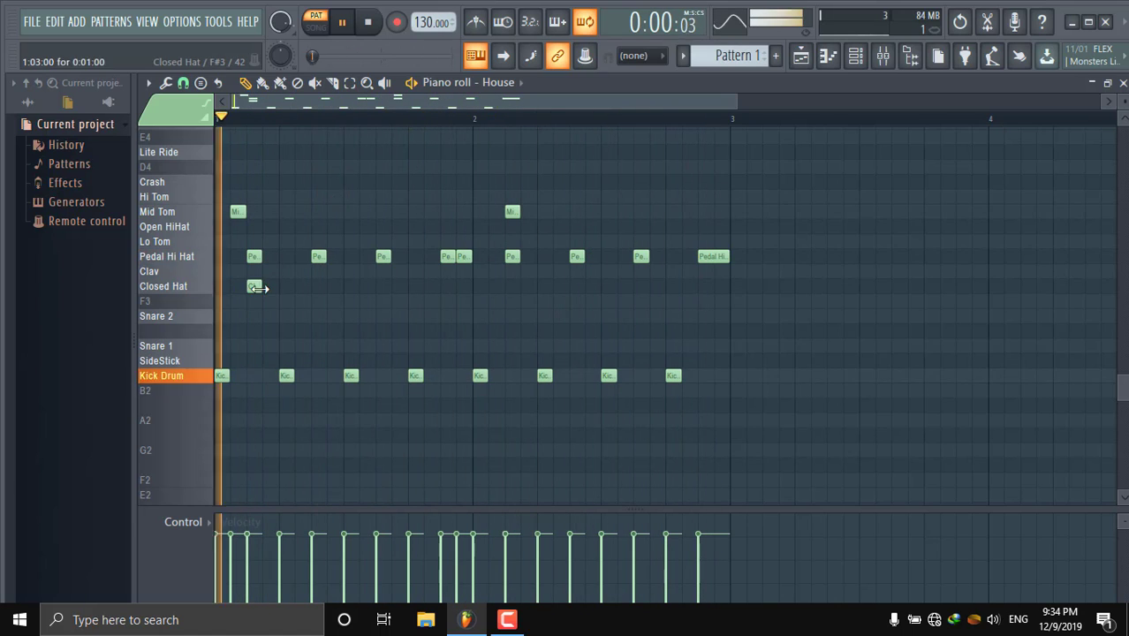
{"action": "left_click_drag", "start_coordinate": [250, 286], "coordinate": [269, 287]}
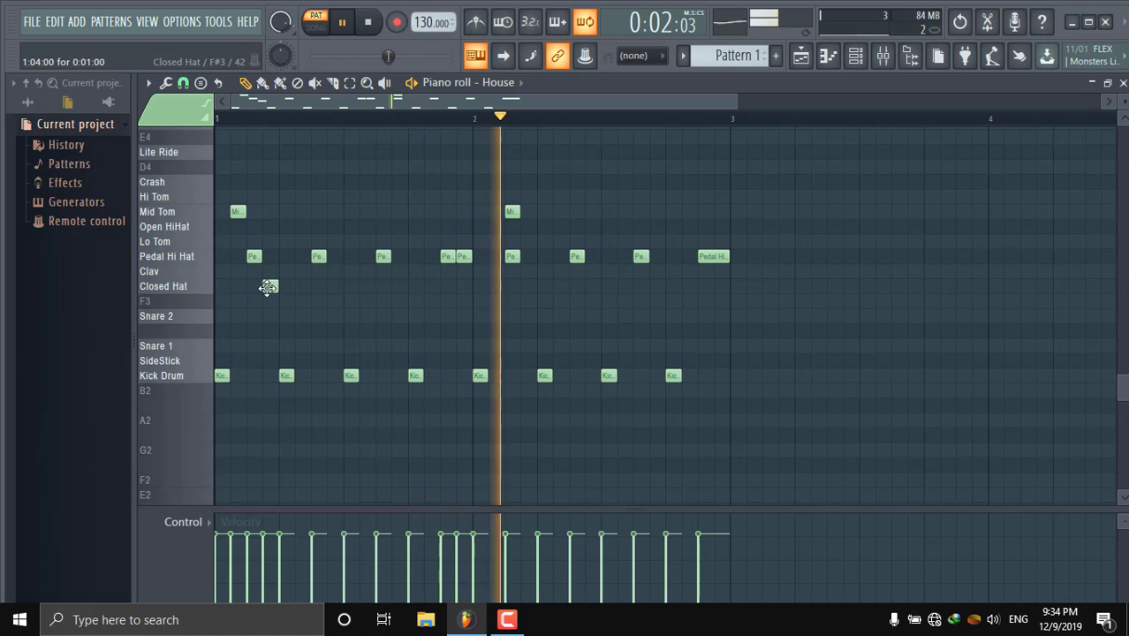
{"action": "key", "text": "space"}
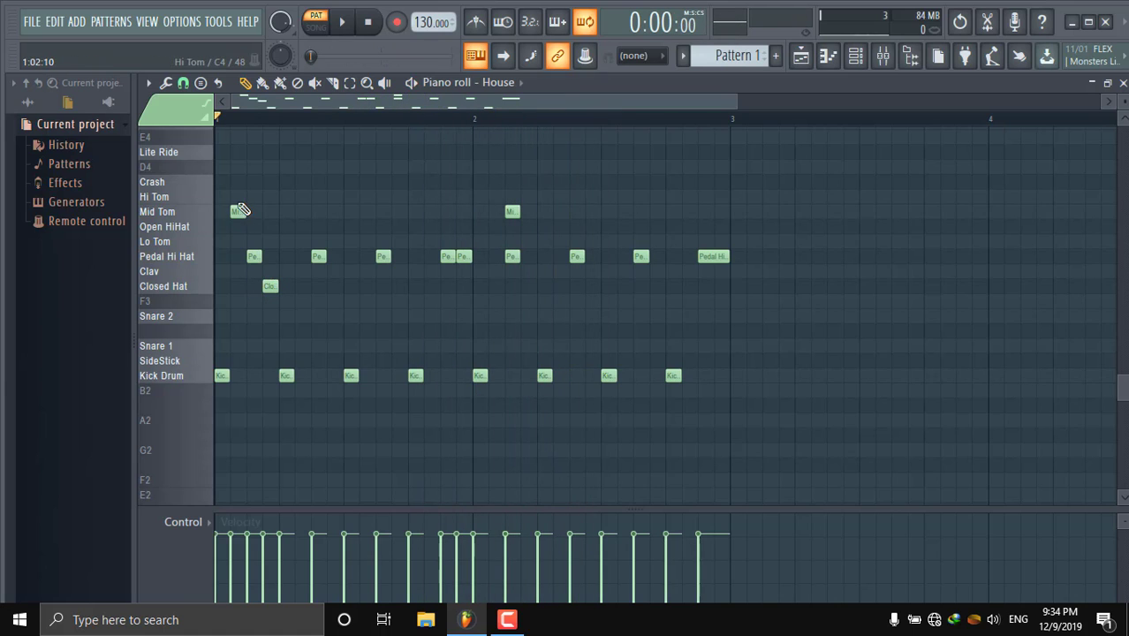
{"action": "key", "text": "space"}
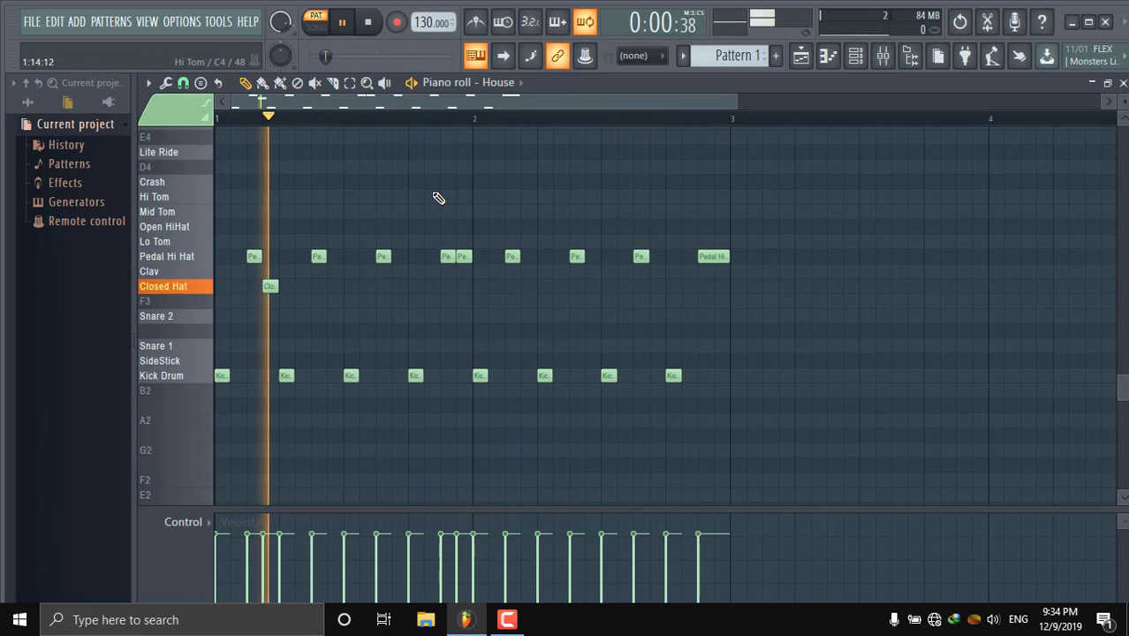
{"action": "left_click_drag", "start_coordinate": [526, 273], "coordinate": [530, 297]}
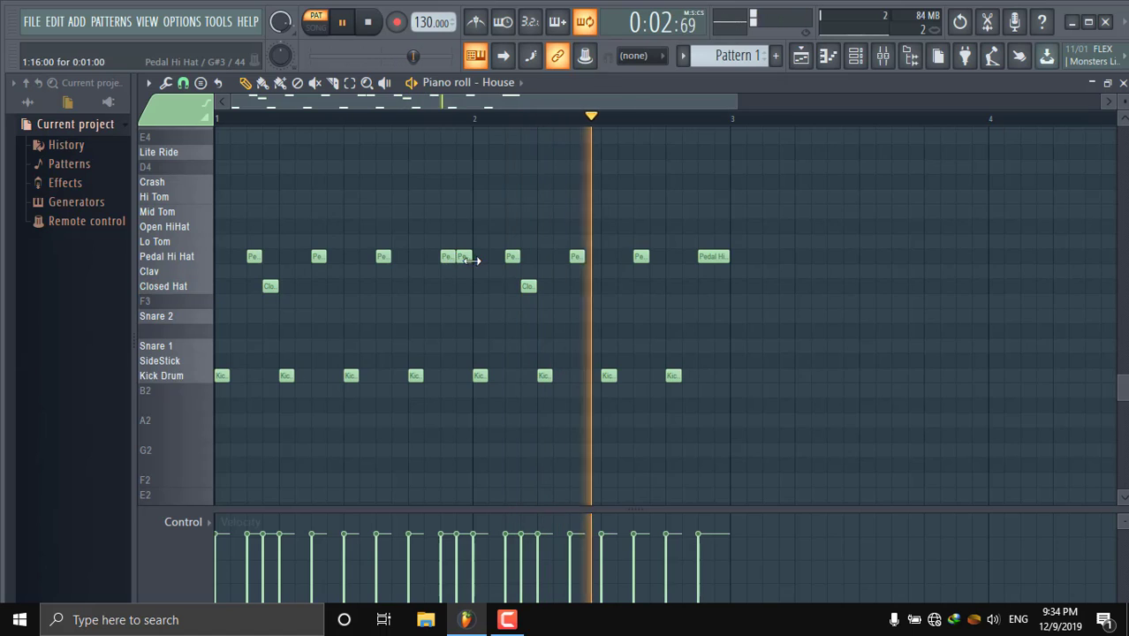
Add a Clav note at step 14 of bar 1, trying it one step earlier before returning it there
{"action": "left_click", "coordinate": [429, 271]}
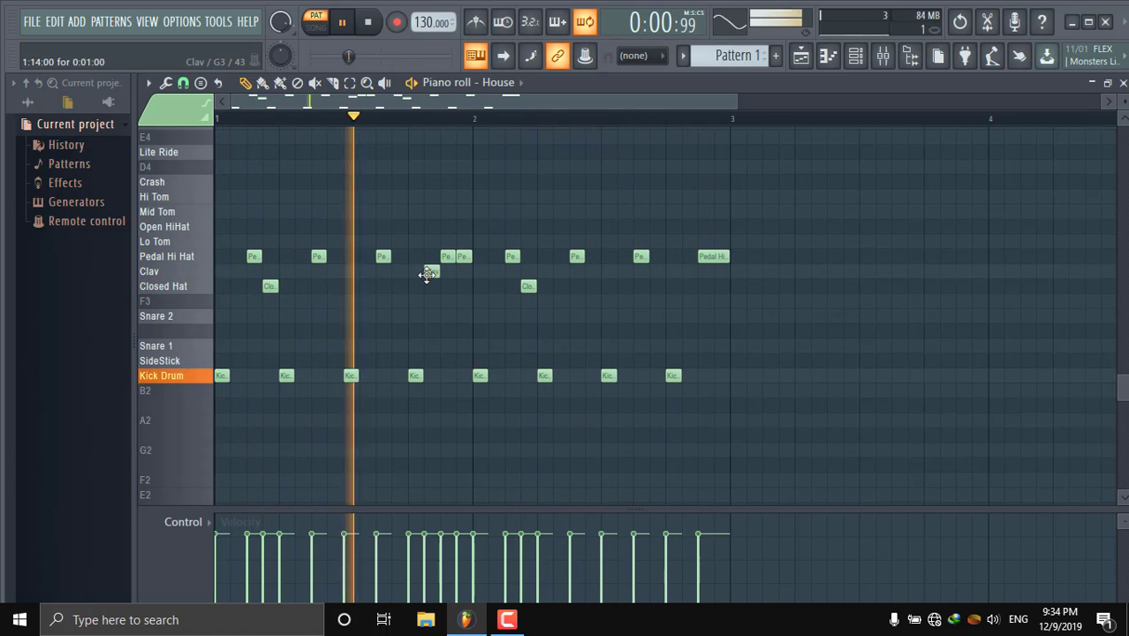
{"action": "left_click_drag", "start_coordinate": [429, 270], "coordinate": [414, 272]}
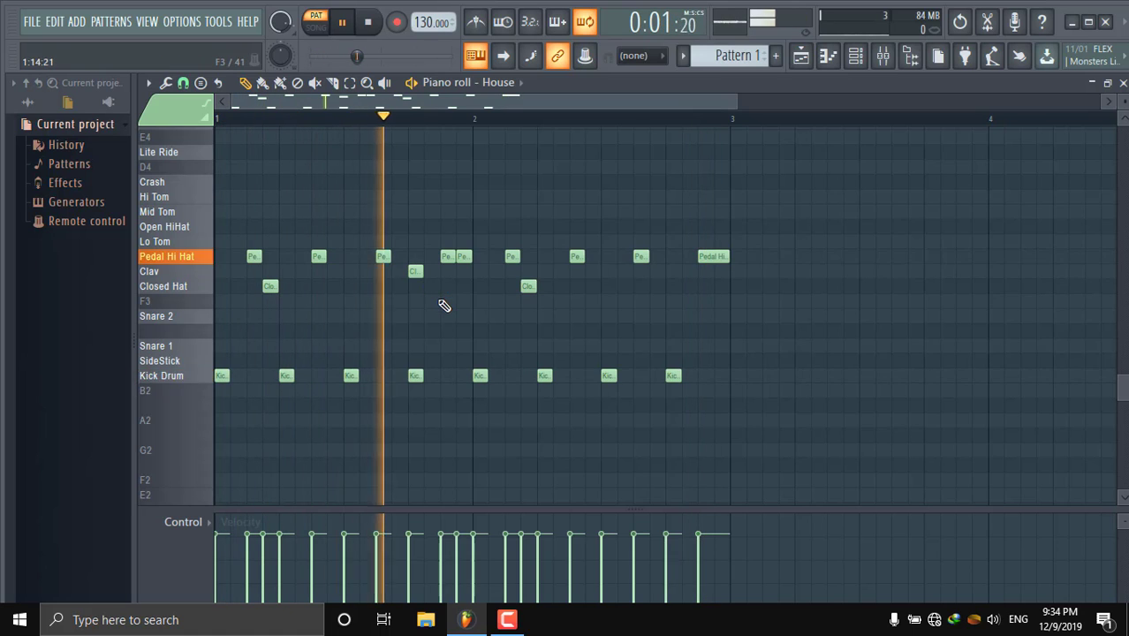
{"action": "left_click_drag", "start_coordinate": [416, 272], "coordinate": [431, 270]}
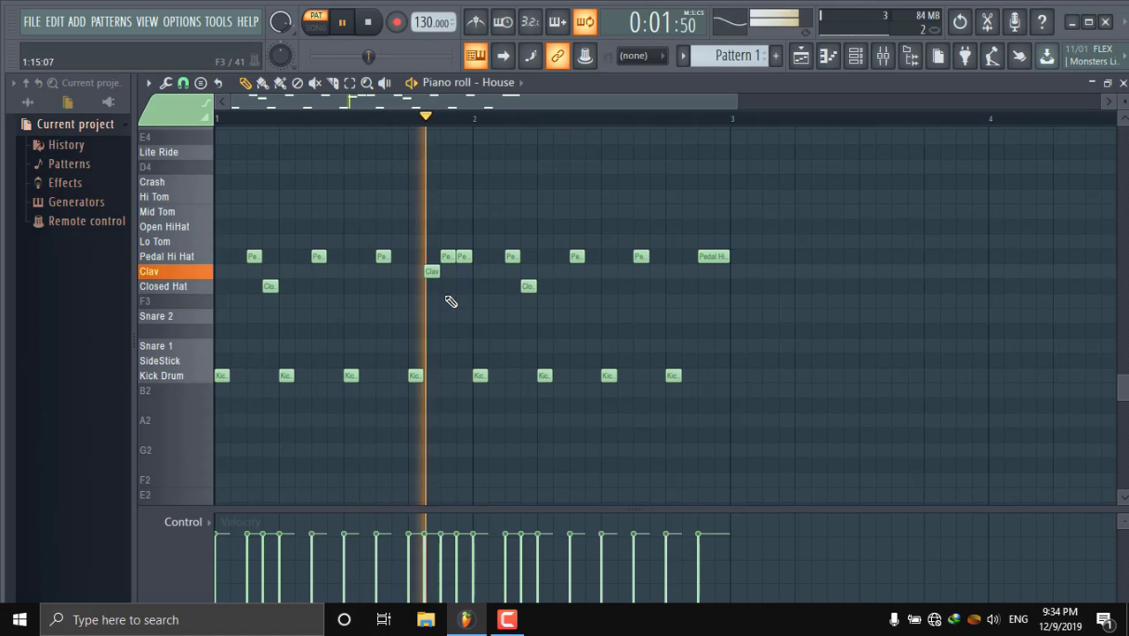
Move the Clav note to step 15 of bar 1, auditioning the pattern before stopping playback
{"action": "left_click_drag", "start_coordinate": [431, 271], "coordinate": [446, 275]}
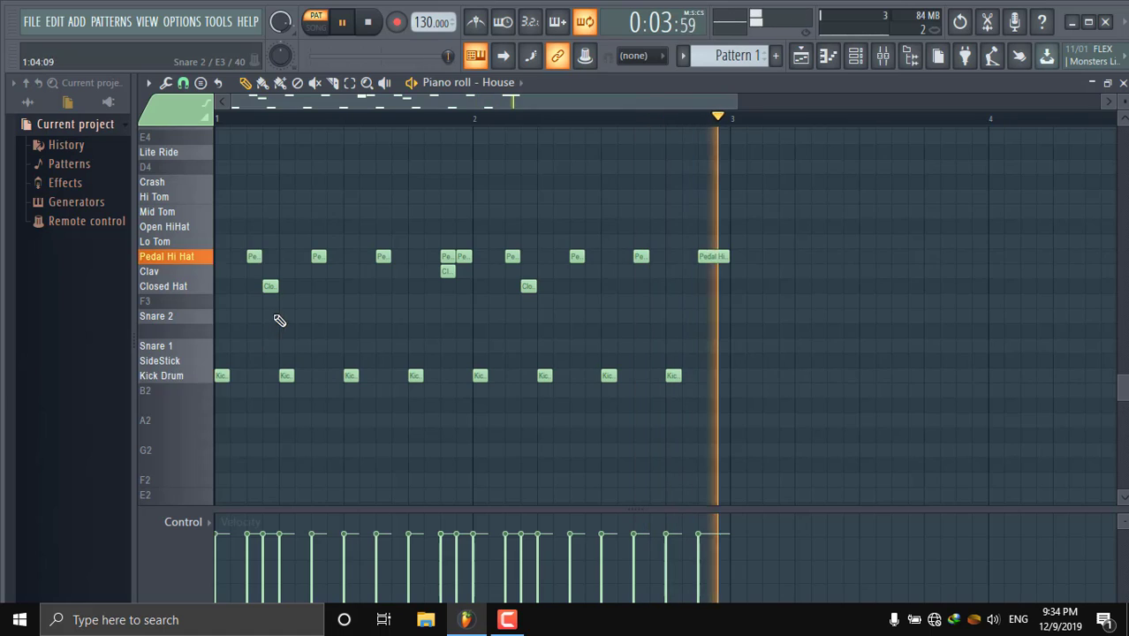
{"action": "key", "text": "space"}
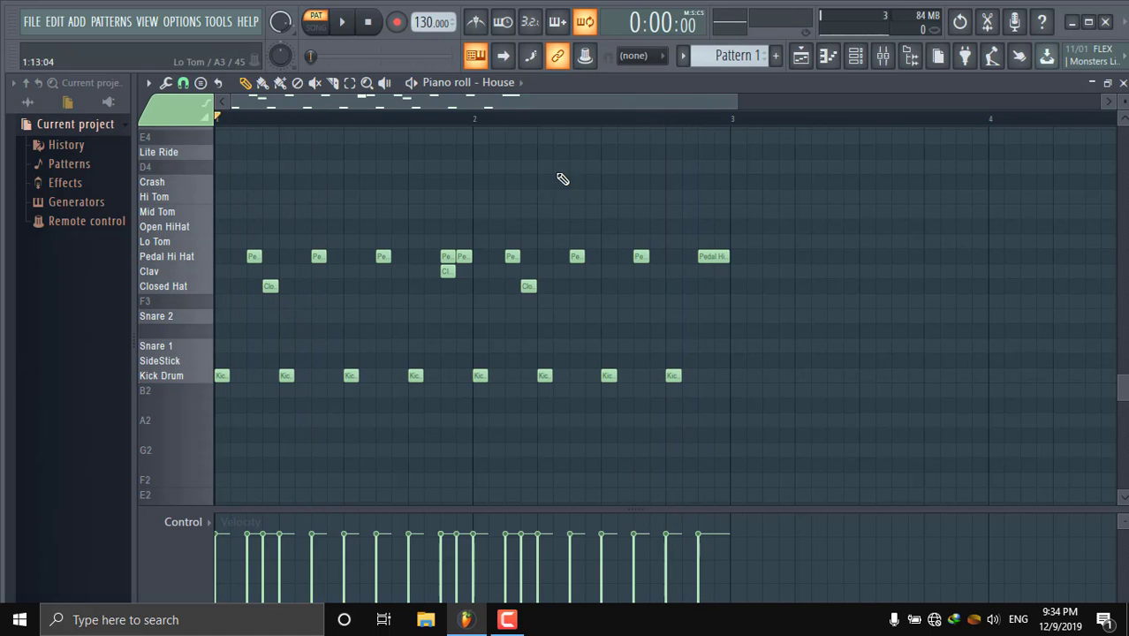
Clone Pattern 1 as Pattern 2 and place a Pattern 2 clip at bar 1 of Track 1 in the playlist
{"action": "left_click", "coordinate": [730, 57]}
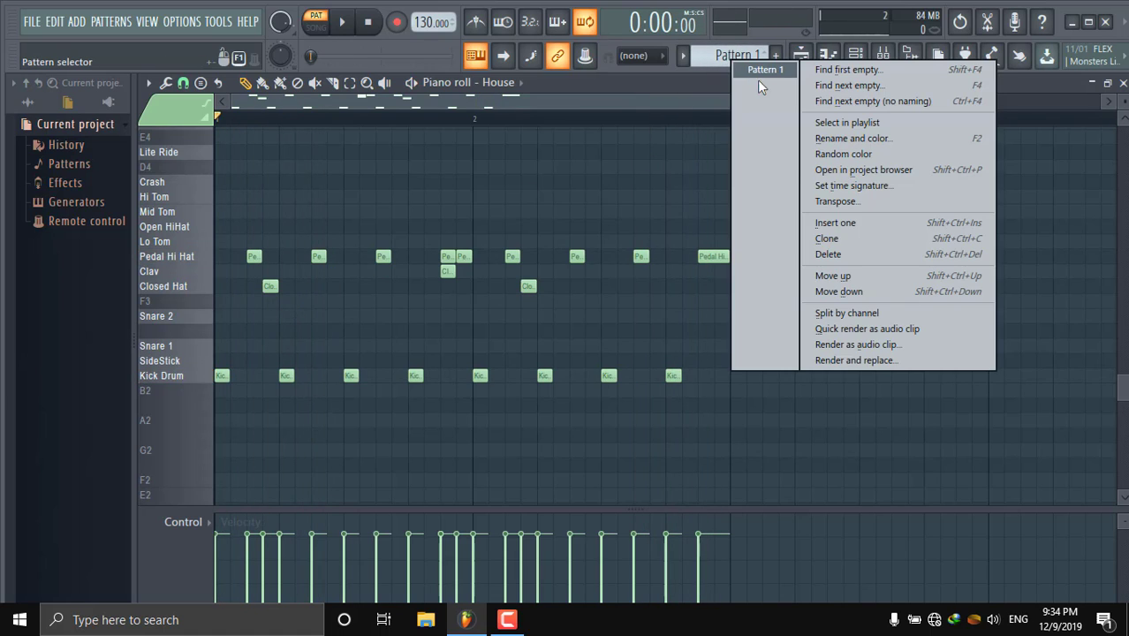
{"action": "left_click", "coordinate": [807, 228]}
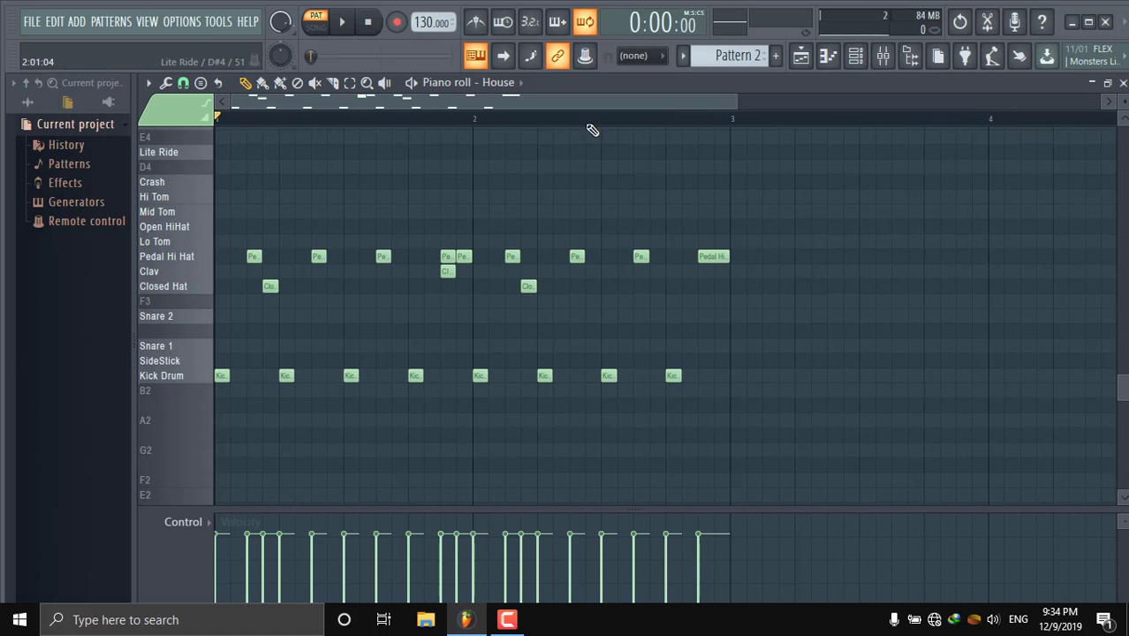
{"action": "left_click", "coordinate": [819, 55]}
{"action": "left_click", "coordinate": [367, 203]}
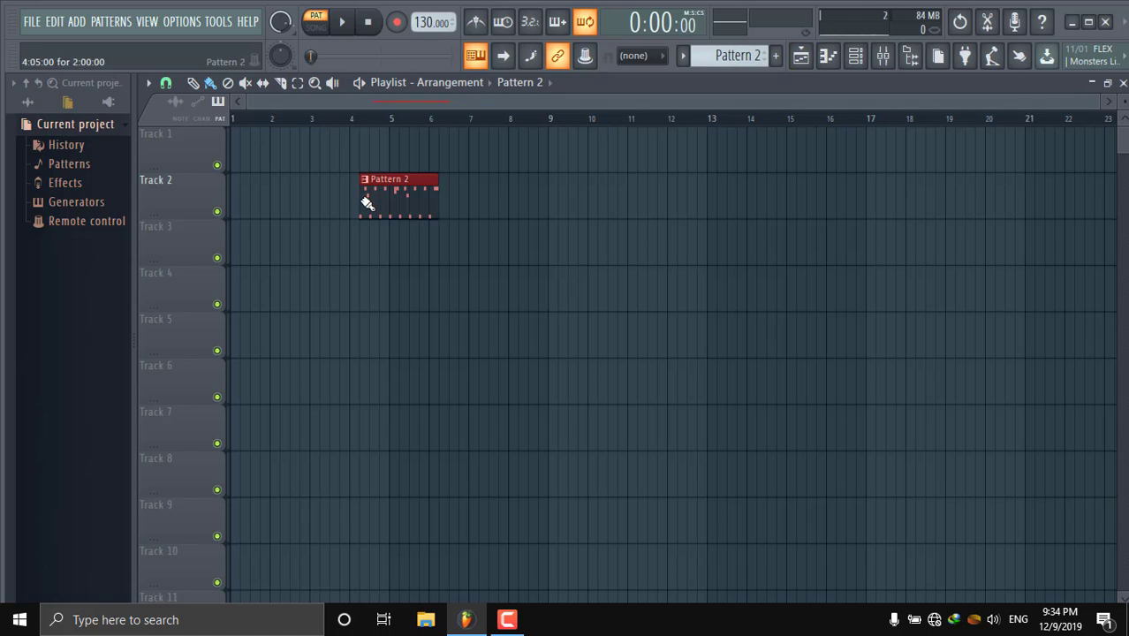
{"action": "left_click_drag", "start_coordinate": [352, 212], "coordinate": [243, 213]}
{"action": "left_click_drag", "start_coordinate": [251, 144], "coordinate": [251, 137]}
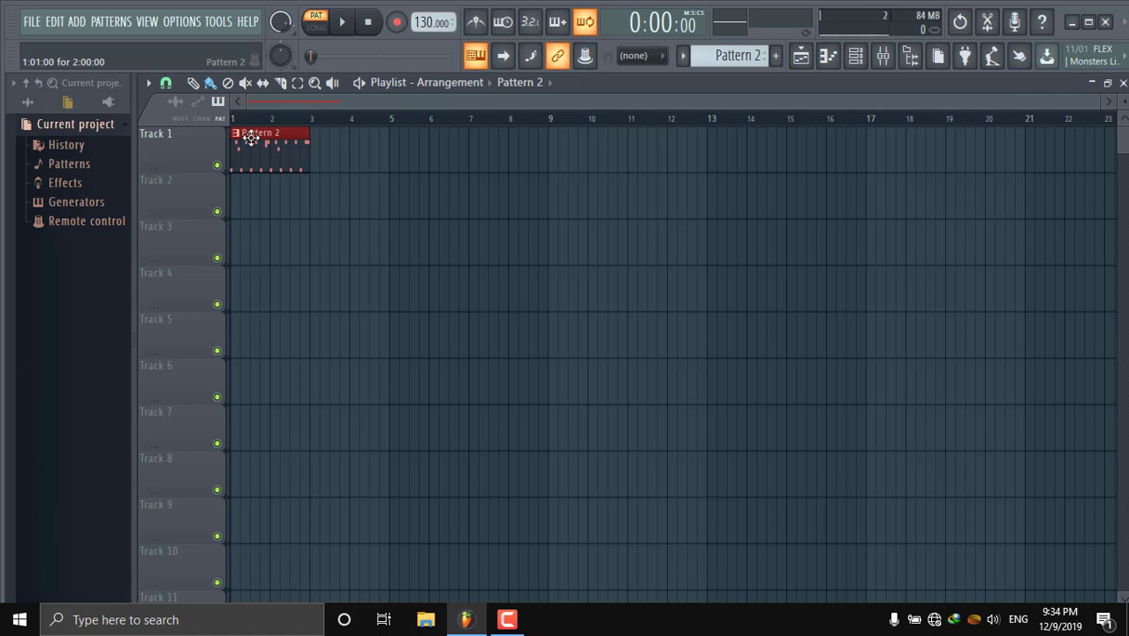
Try to place a Pattern 1 clip ahead of the Pattern 2 clip on Track 1, removing the extra clip
{"action": "left_click", "coordinate": [686, 55]}
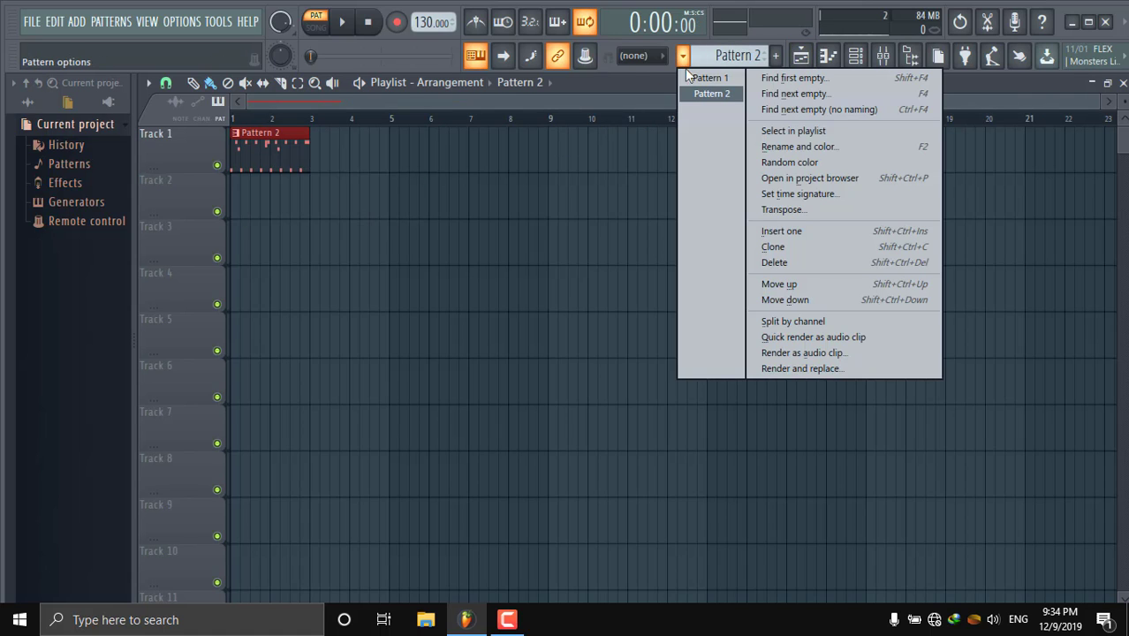
{"action": "left_click", "coordinate": [698, 77]}
{"action": "left_click_drag", "start_coordinate": [301, 142], "coordinate": [463, 145]}
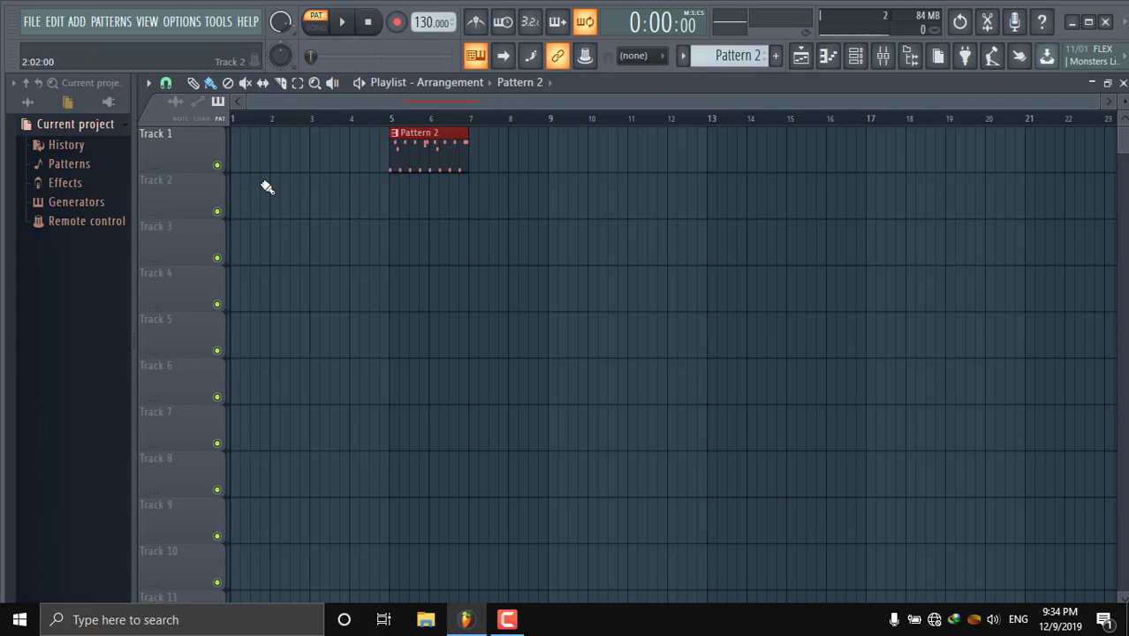
{"action": "left_click", "coordinate": [267, 187]}
{"action": "left_click_drag", "start_coordinate": [217, 162], "coordinate": [215, 121]}
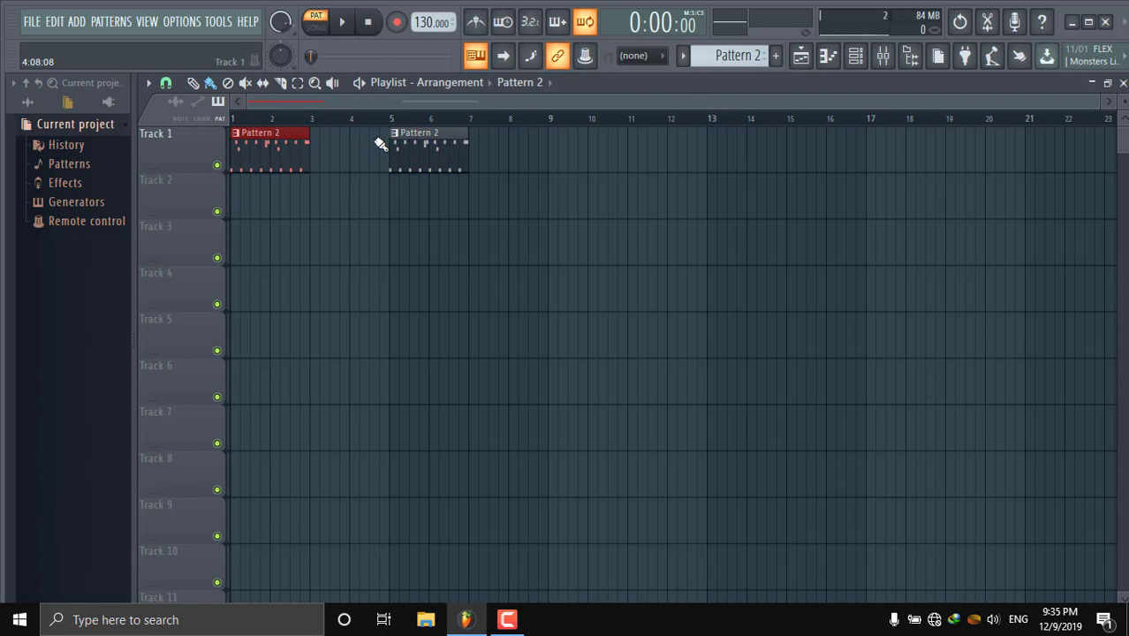
{"action": "left_click_drag", "start_coordinate": [405, 145], "coordinate": [366, 146]}
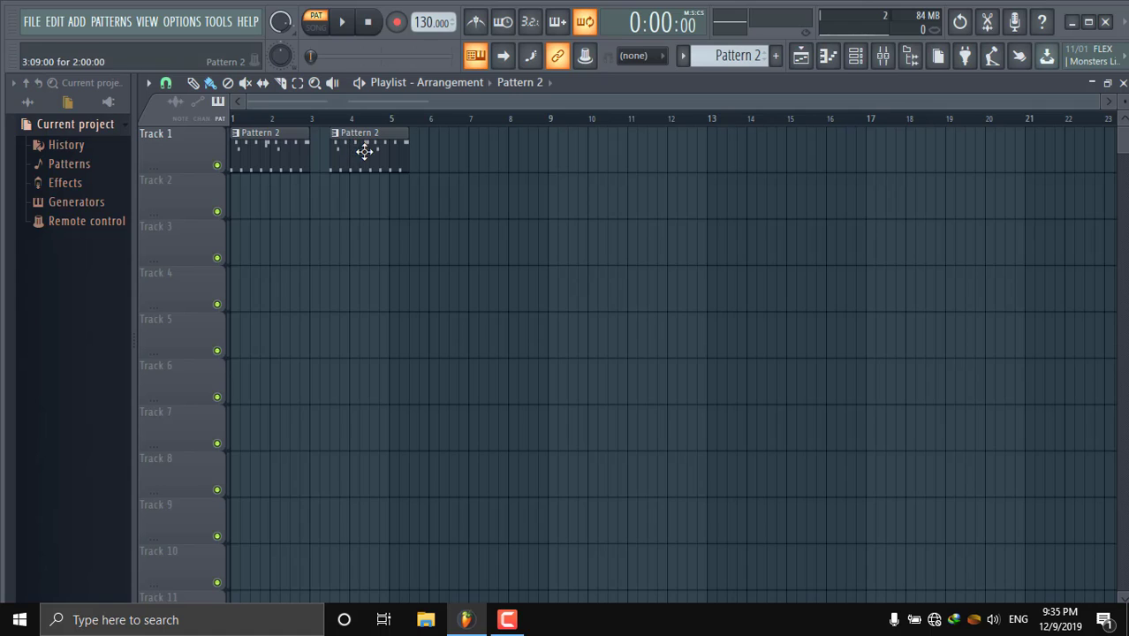
{"action": "right_click", "coordinate": [365, 154]}
Move the Pattern 2 clip to bar 3 of Track 1 and place a Pattern 1 clip at bar 1
{"action": "left_click", "coordinate": [683, 56]}
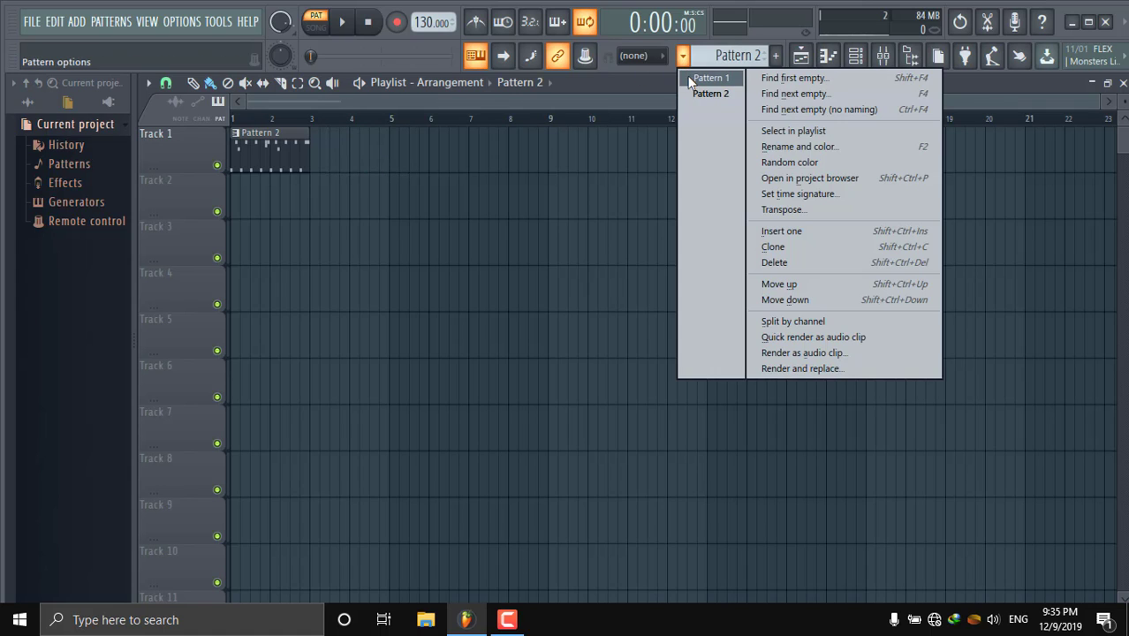
{"action": "left_click", "coordinate": [710, 79]}
{"action": "left_click_drag", "start_coordinate": [291, 149], "coordinate": [402, 152]}
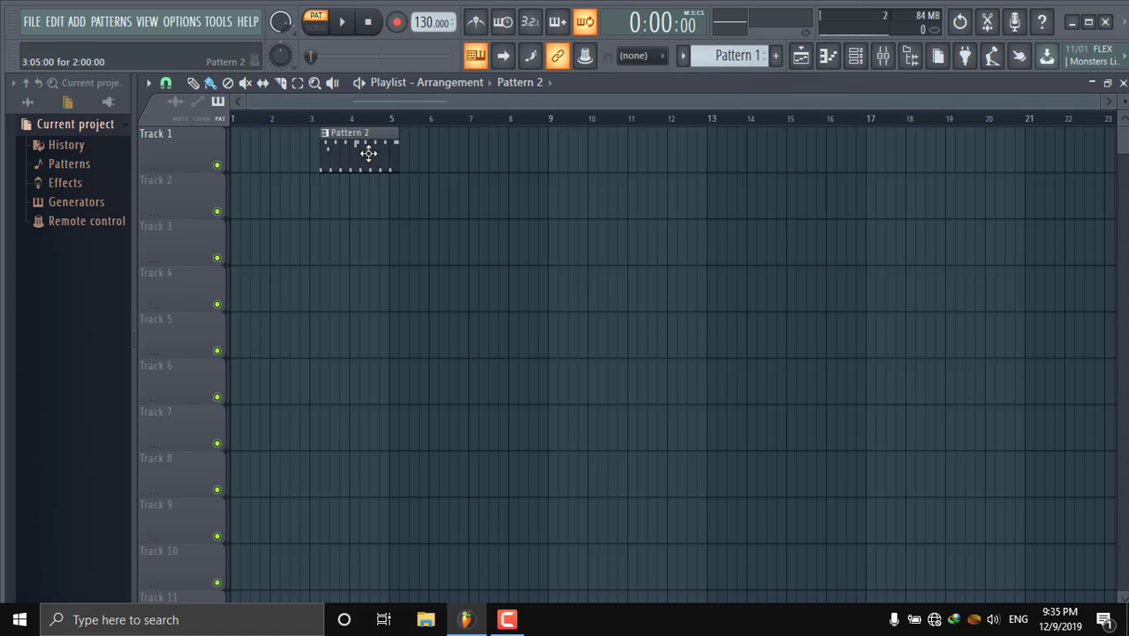
{"action": "left_click", "coordinate": [268, 238]}
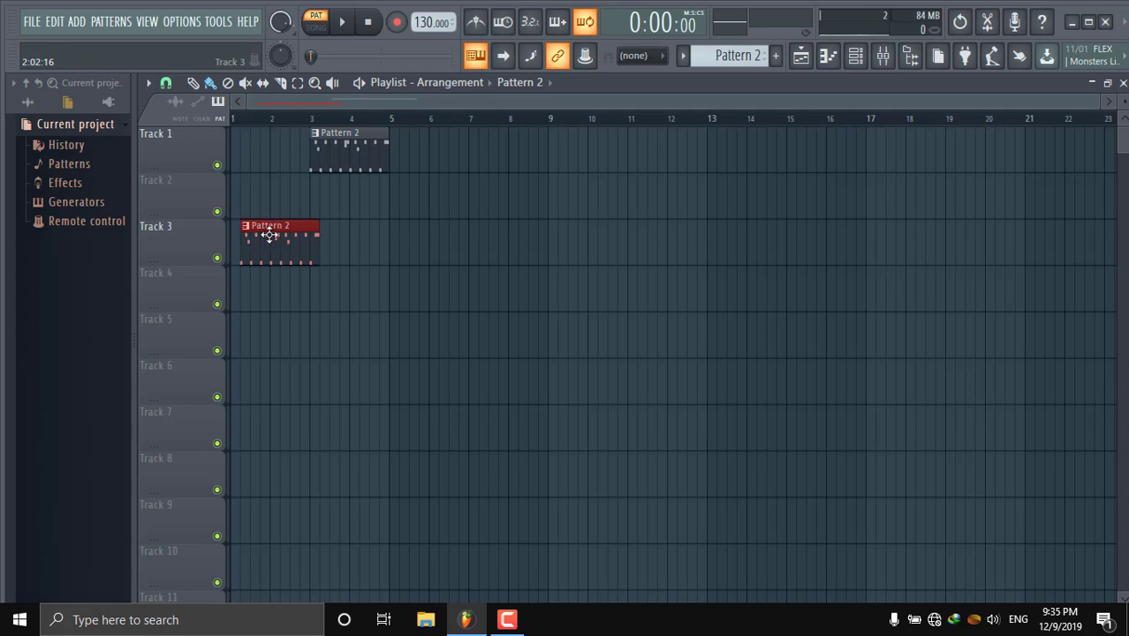
{"action": "right_click", "coordinate": [266, 236]}
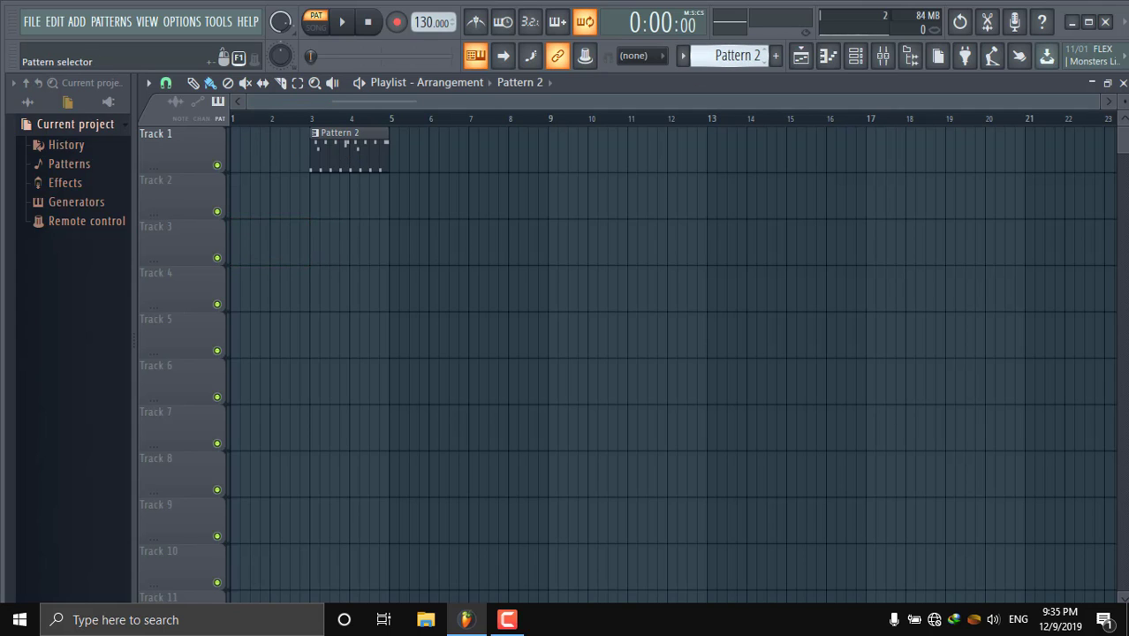
{"action": "left_click_drag", "start_coordinate": [403, 245], "coordinate": [135, 108]}
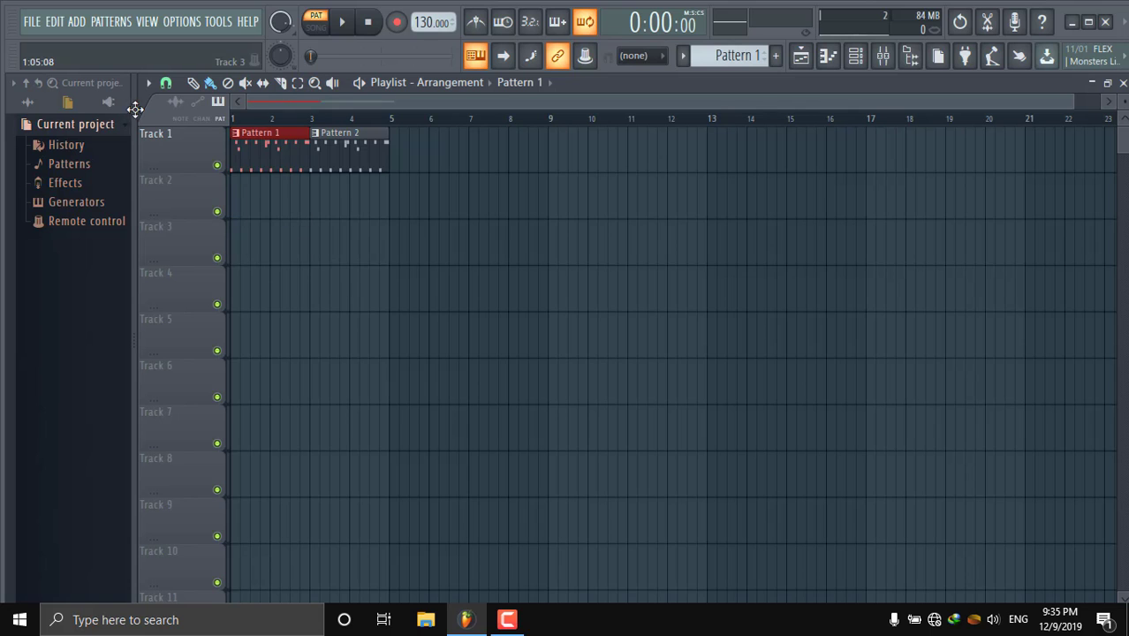
Open Pattern 2 in the piano roll and delete all of its notes
{"action": "double_click", "coordinate": [358, 141]}
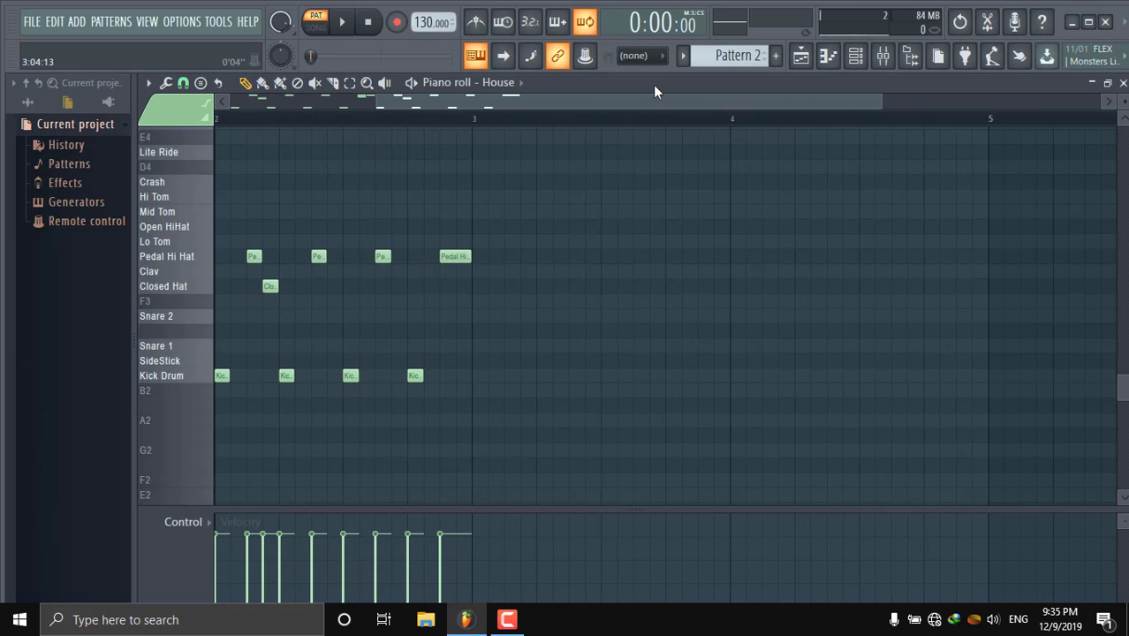
{"action": "left_click_drag", "start_coordinate": [553, 103], "coordinate": [380, 121]}
{"action": "key", "text": "ctrl+a"}
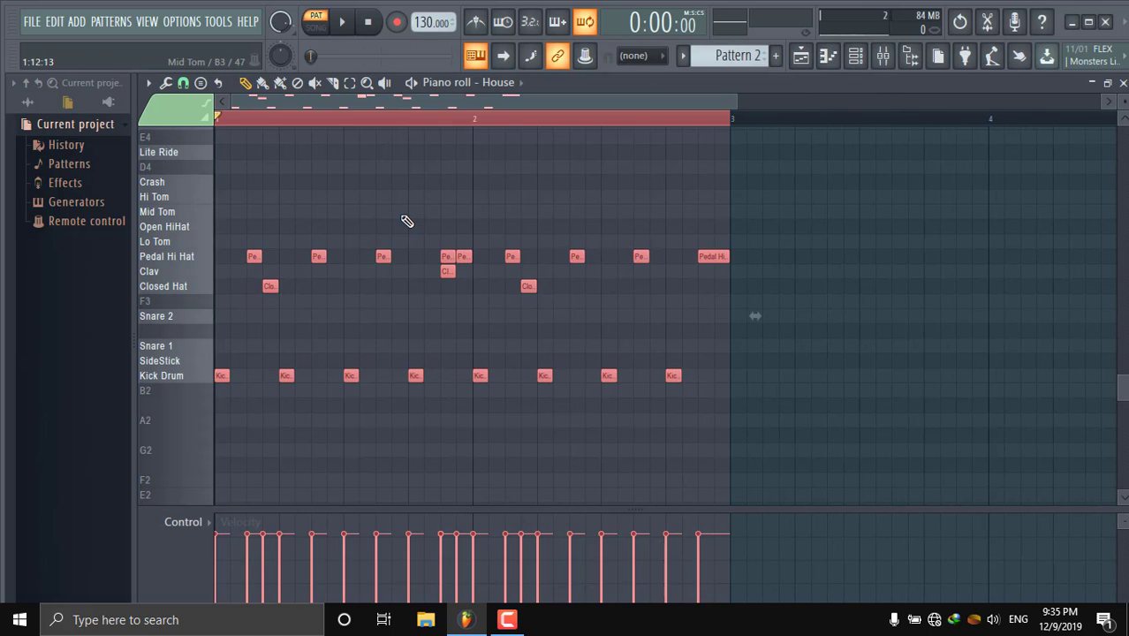
{"action": "key", "text": "Delete"}
Add Kick Drum notes at steps 1, 5, 9 and 13 of both bars in Pattern 2
{"action": "left_click_drag", "start_coordinate": [705, 124], "coordinate": [136, 161]}
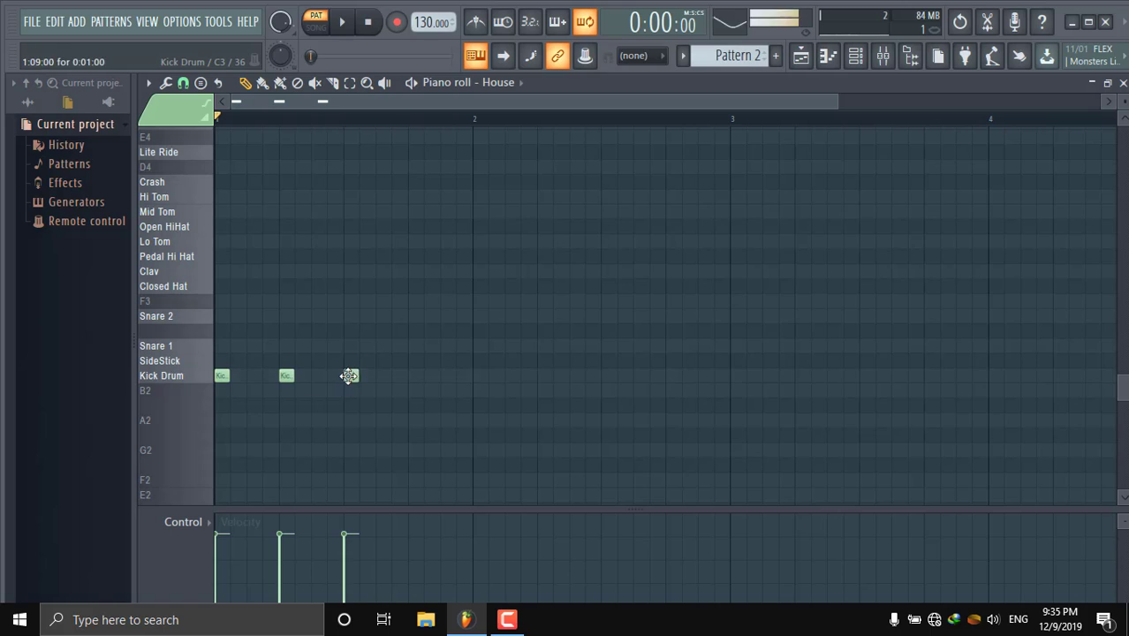
{"action": "left_click", "coordinate": [407, 378]}
{"action": "left_click", "coordinate": [478, 379]}
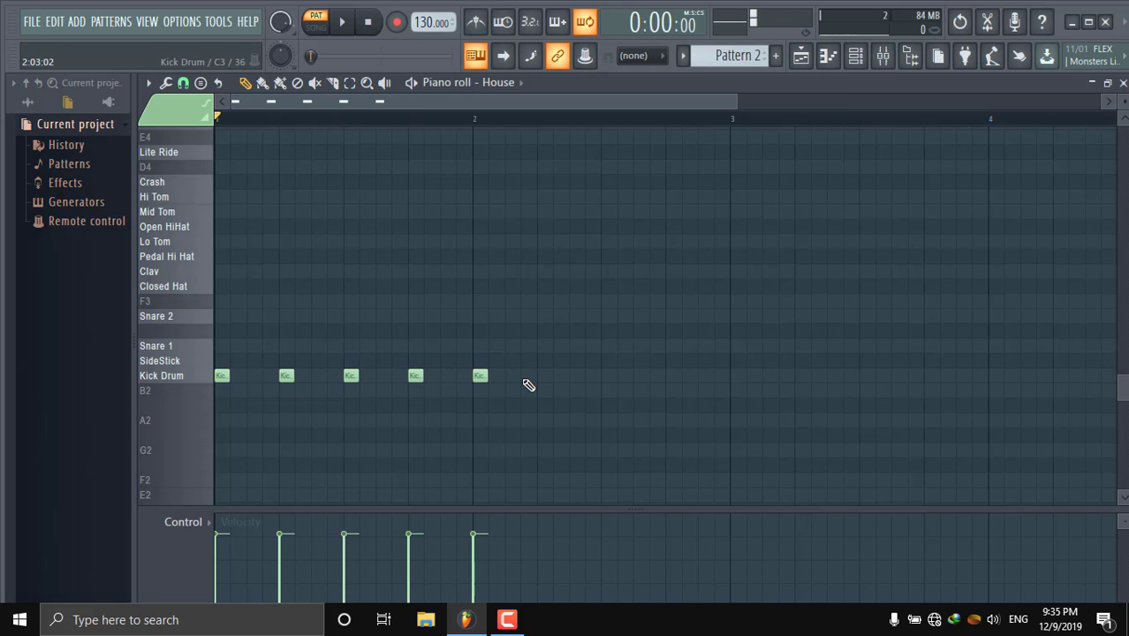
{"action": "left_click", "coordinate": [606, 379]}
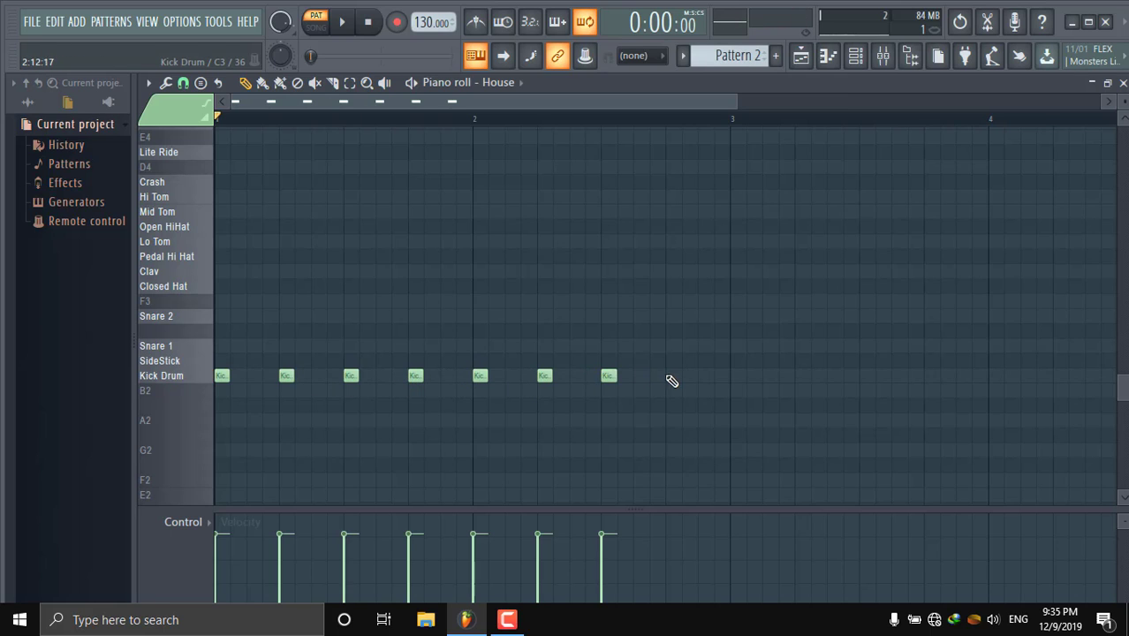
Add SideStick notes at steps 4, 7, 12 and 15 of bar 1, auditioning the pattern with playback
{"action": "left_click", "coordinate": [252, 347]}
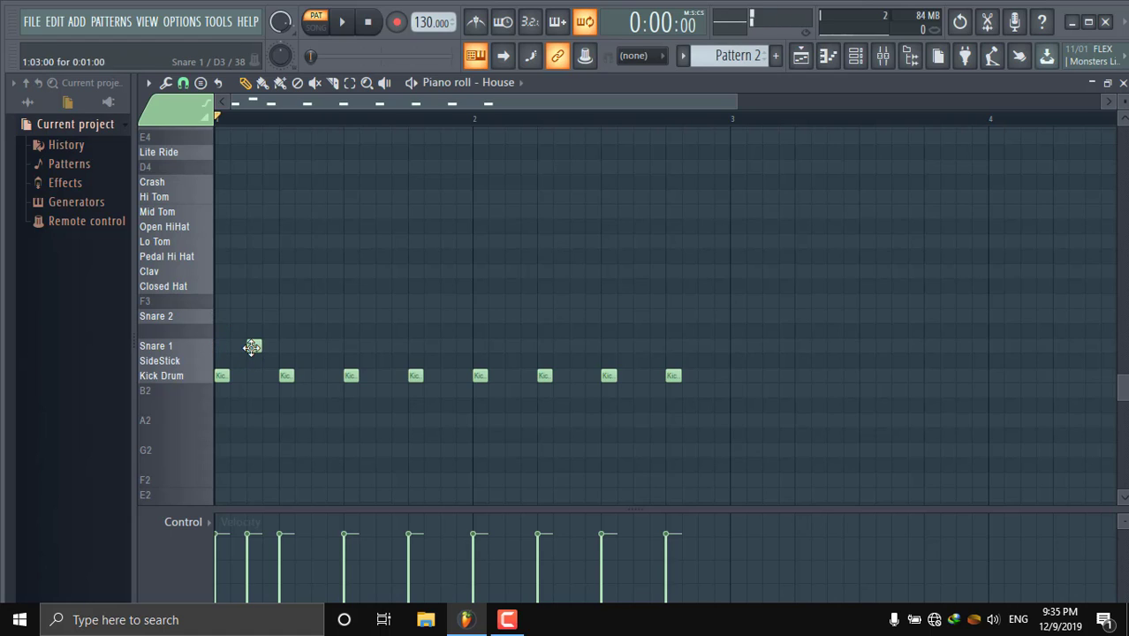
{"action": "left_click_drag", "start_coordinate": [254, 345], "coordinate": [249, 368]}
{"action": "key", "text": "space"}
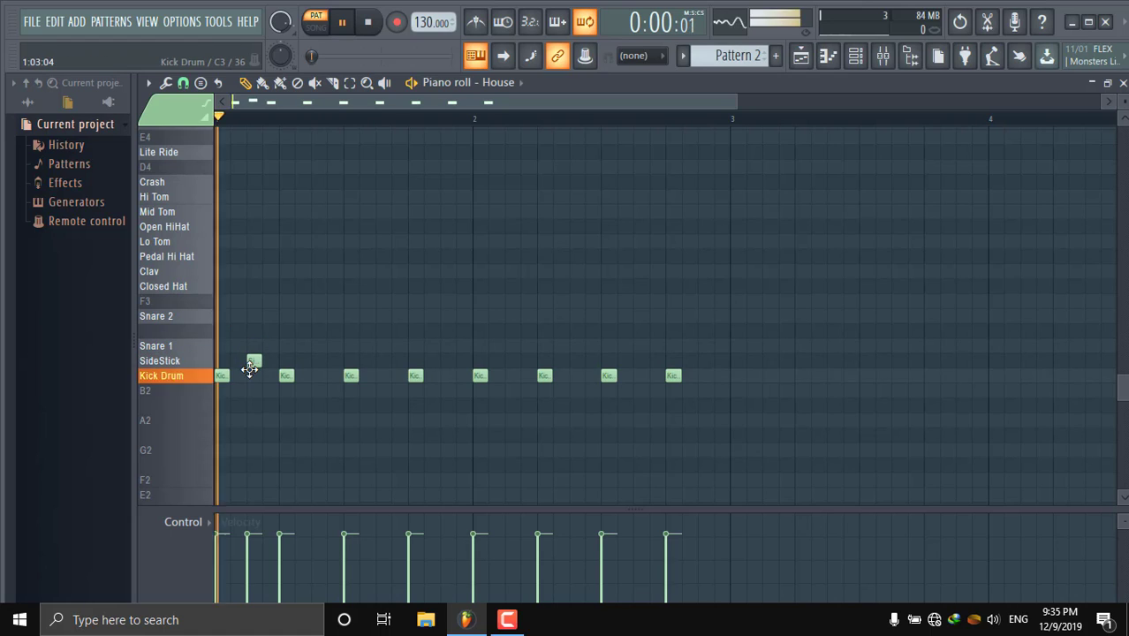
{"action": "key", "text": "space"}
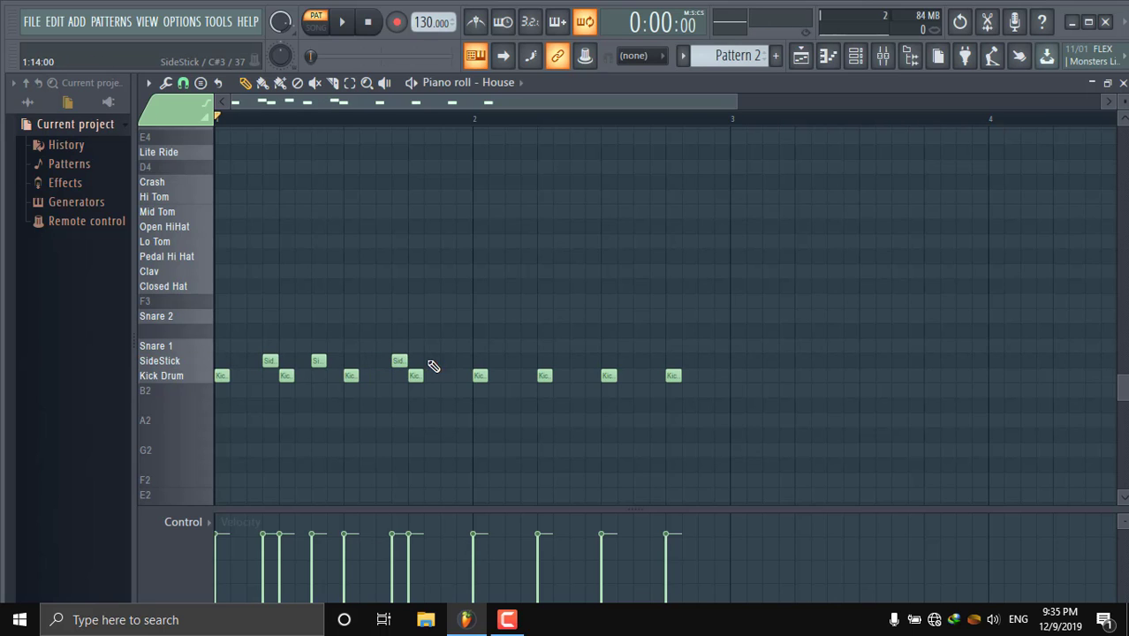
{"action": "key", "text": "space"}
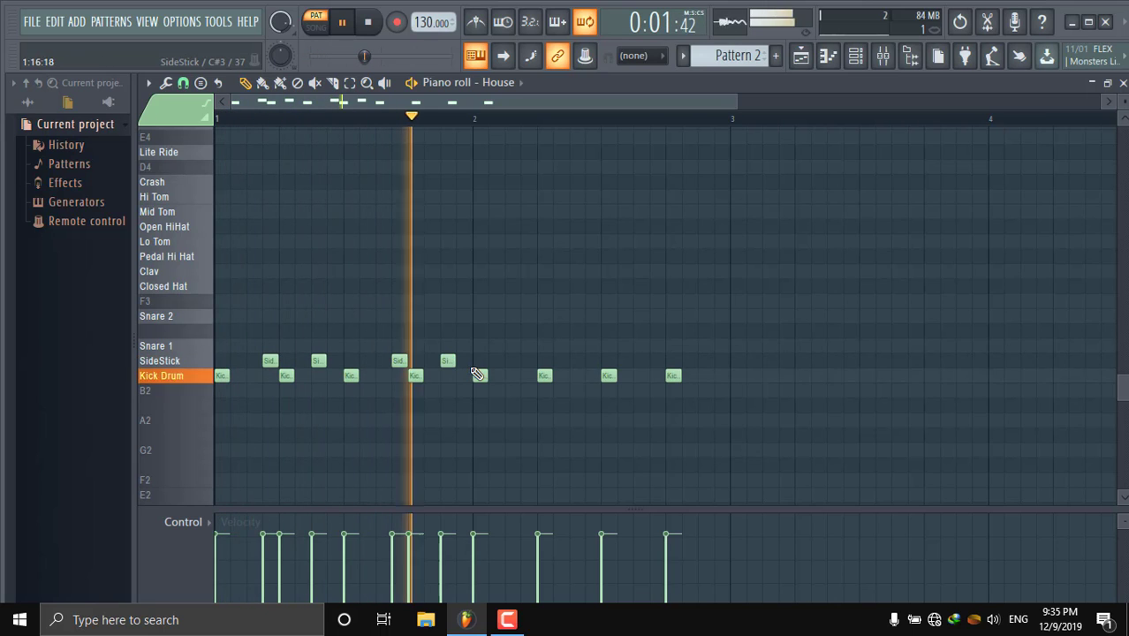
Add SideStick notes at steps 4, 7, 11, 12 and 15 of bar 2 while the pattern plays
{"action": "left_click", "coordinate": [511, 361]}
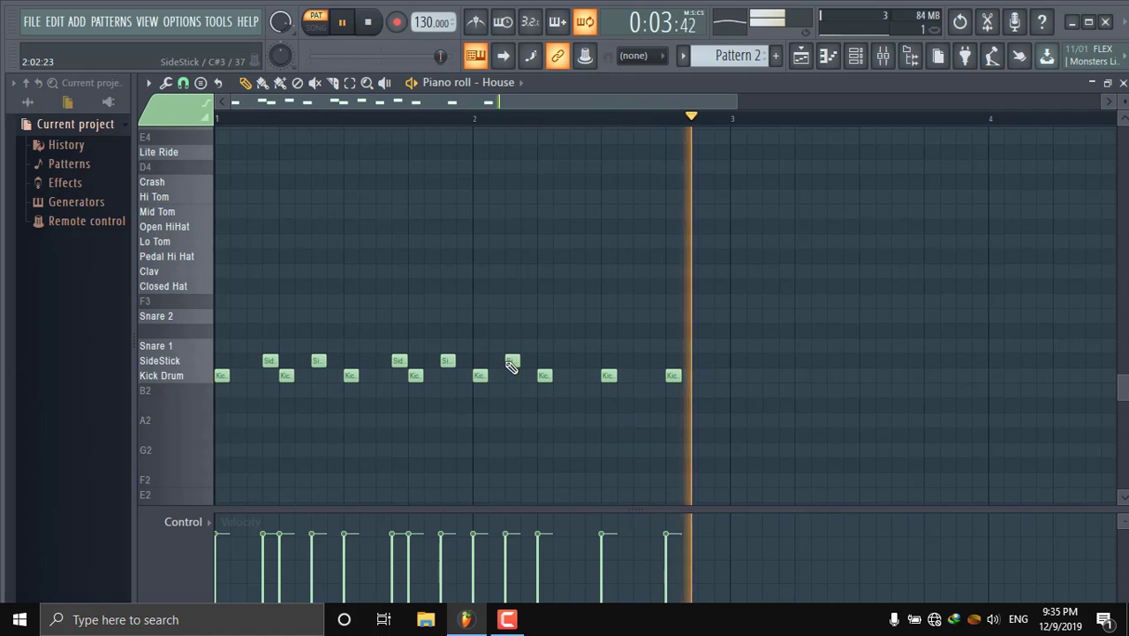
{"action": "left_click_drag", "start_coordinate": [512, 362], "coordinate": [524, 360]}
{"action": "left_click", "coordinate": [577, 362]}
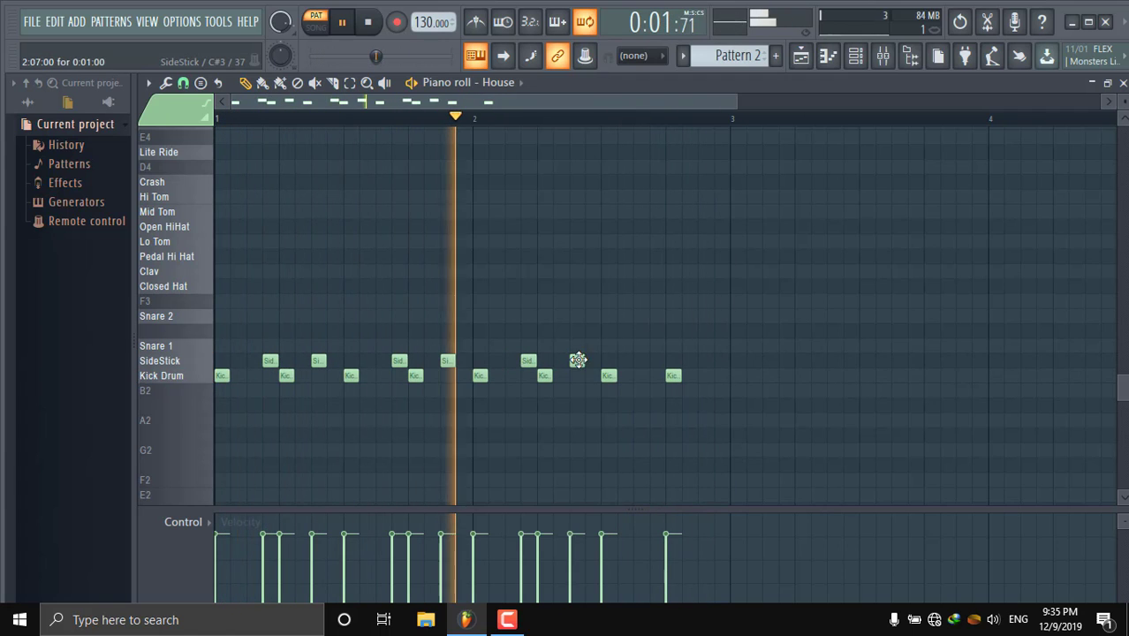
{"action": "left_click", "coordinate": [639, 361]}
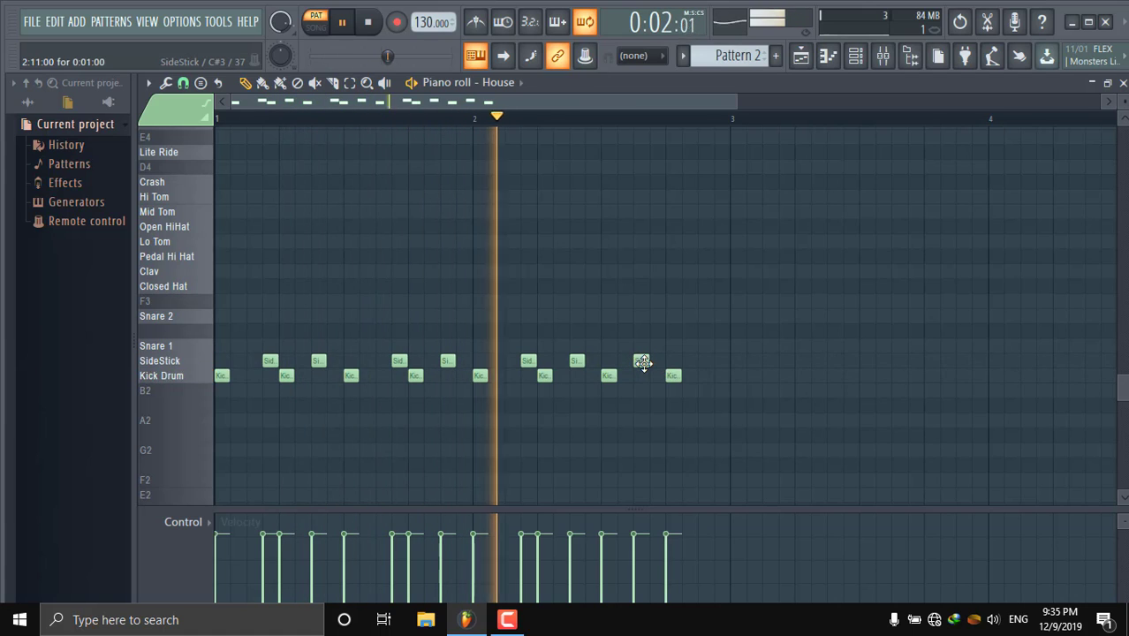
{"action": "left_click", "coordinate": [657, 361]}
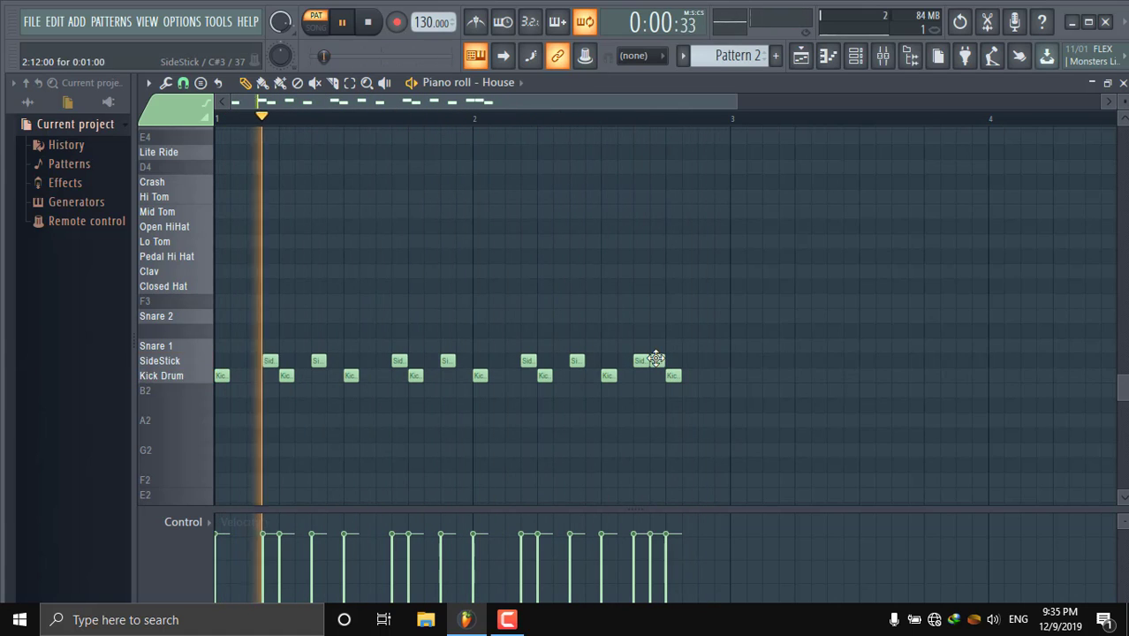
{"action": "left_click", "coordinate": [705, 361]}
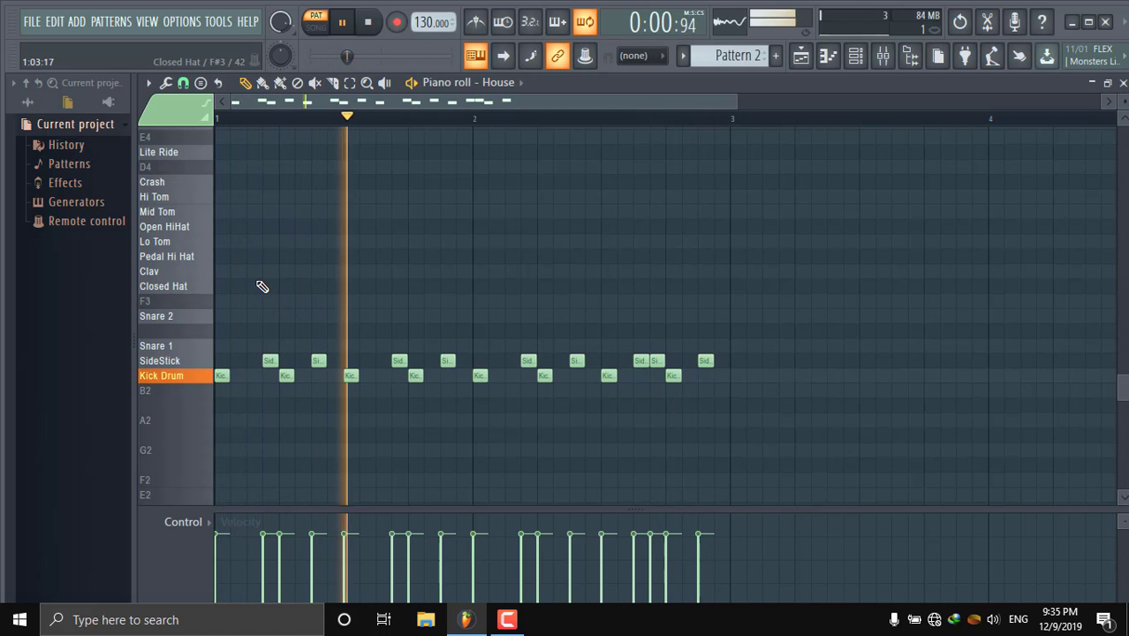
Add Snare 2 notes at steps 5 and 13 of both bars, auditioning the pattern with playback
{"action": "mouse_move", "coordinate": [239, 285]}
{"action": "left_mouse_down"}
{"action": "mouse_move", "coordinate": [238, 257]}
{"action": "mouse_move", "coordinate": [237, 306]}
{"action": "left_mouse_up"}
{"action": "left_click_drag", "start_coordinate": [237, 302], "coordinate": [239, 320]}
{"action": "key", "text": "space"}
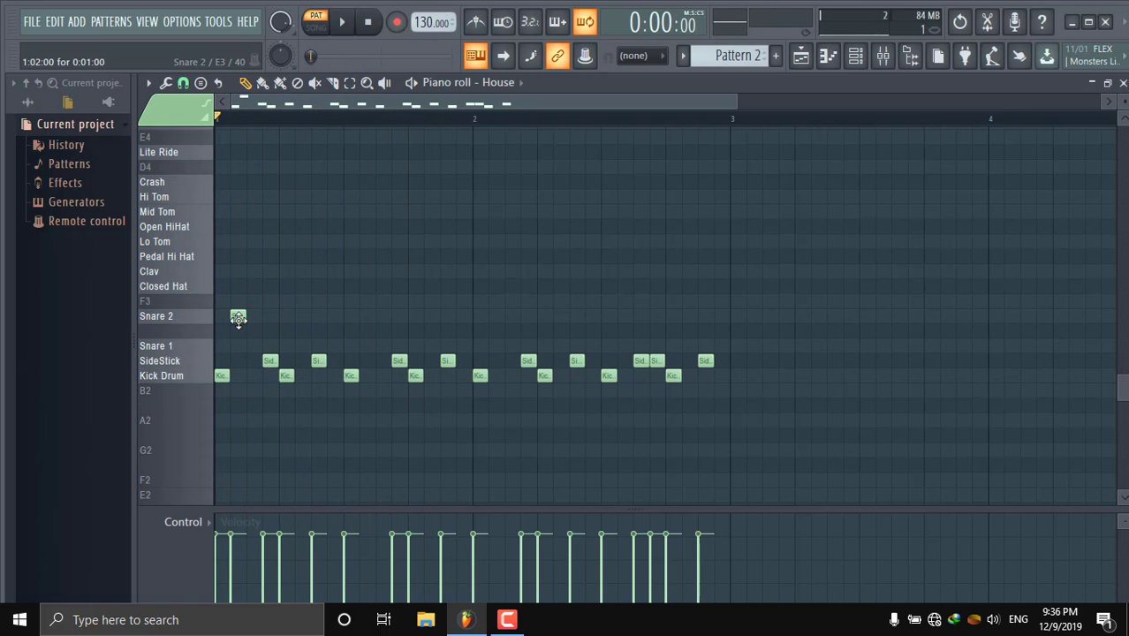
{"action": "key", "text": "space"}
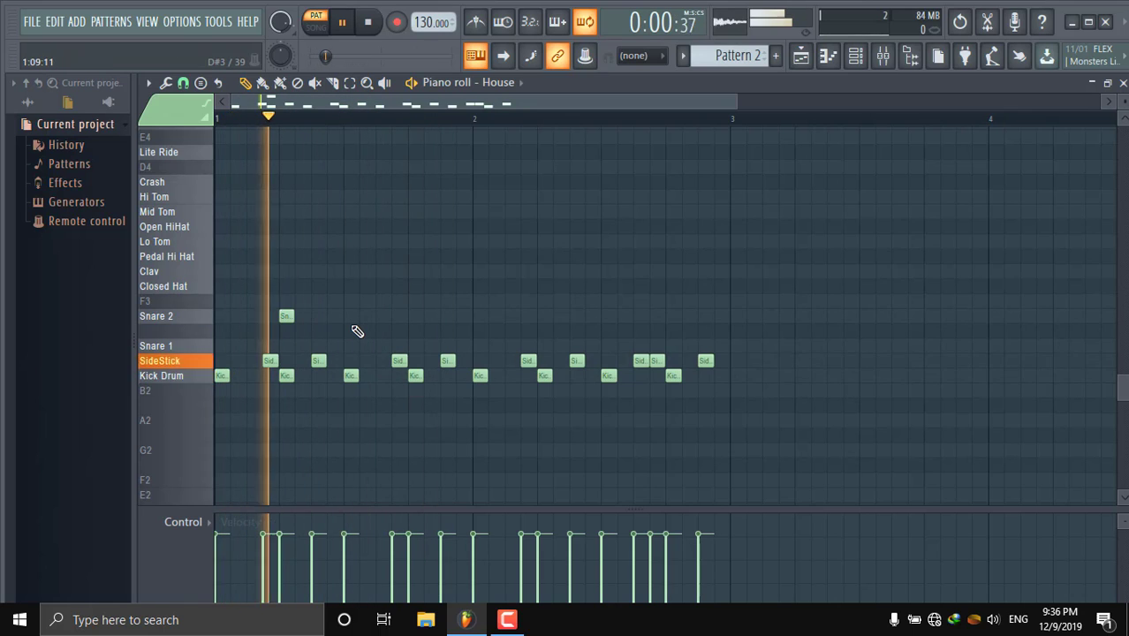
{"action": "left_click", "coordinate": [471, 317]}
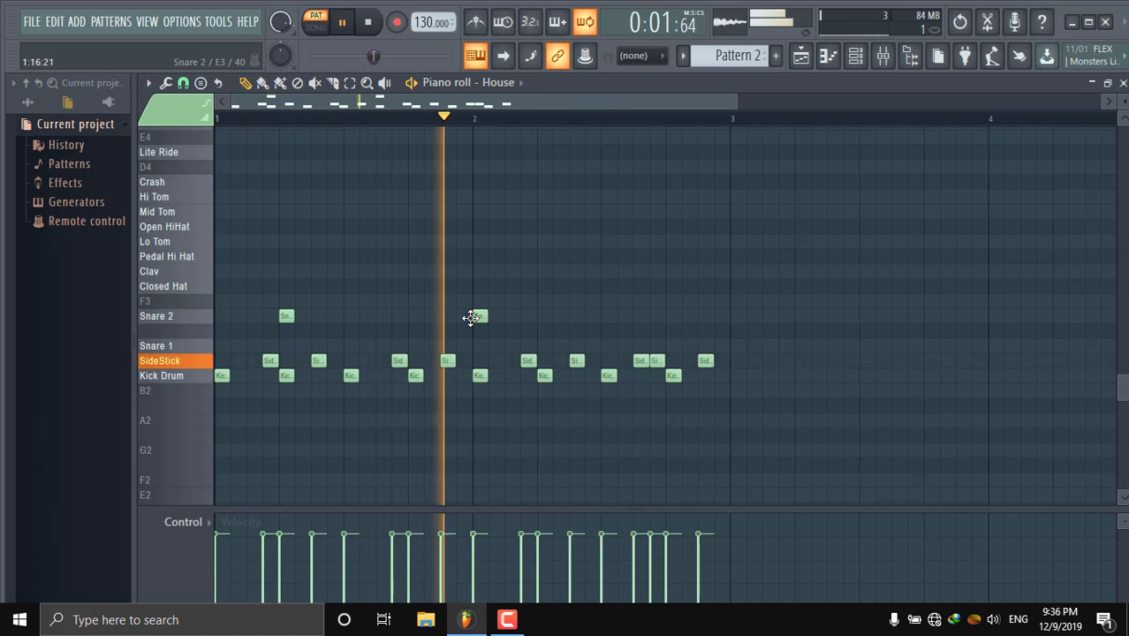
{"action": "right_click", "coordinate": [481, 319]}
{"action": "key", "text": "space"}
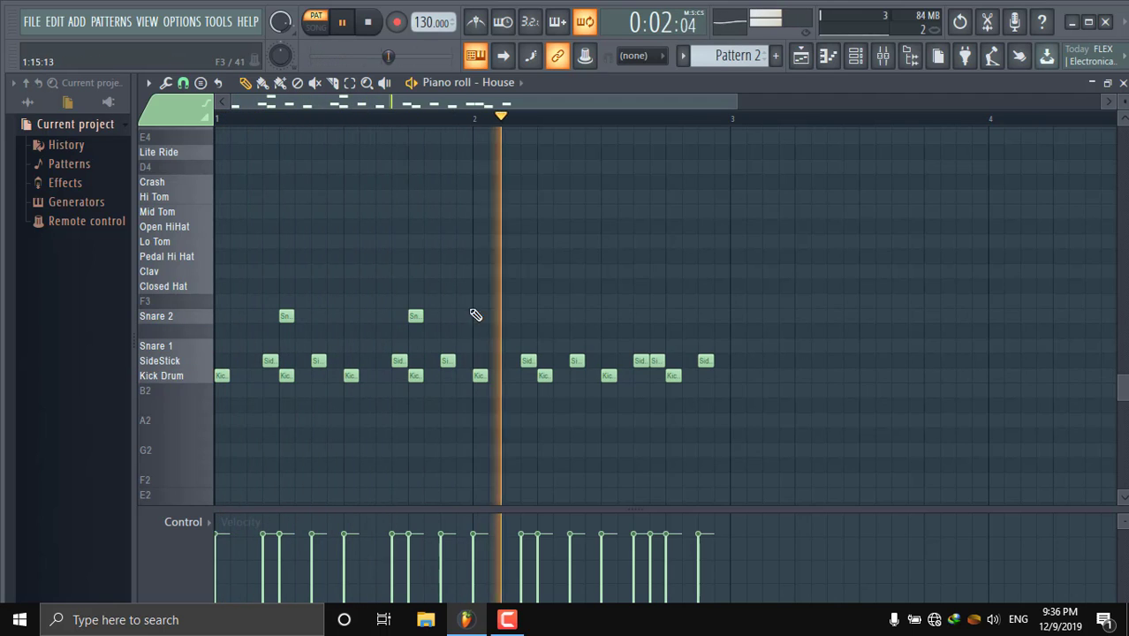
{"action": "left_click", "coordinate": [543, 315]}
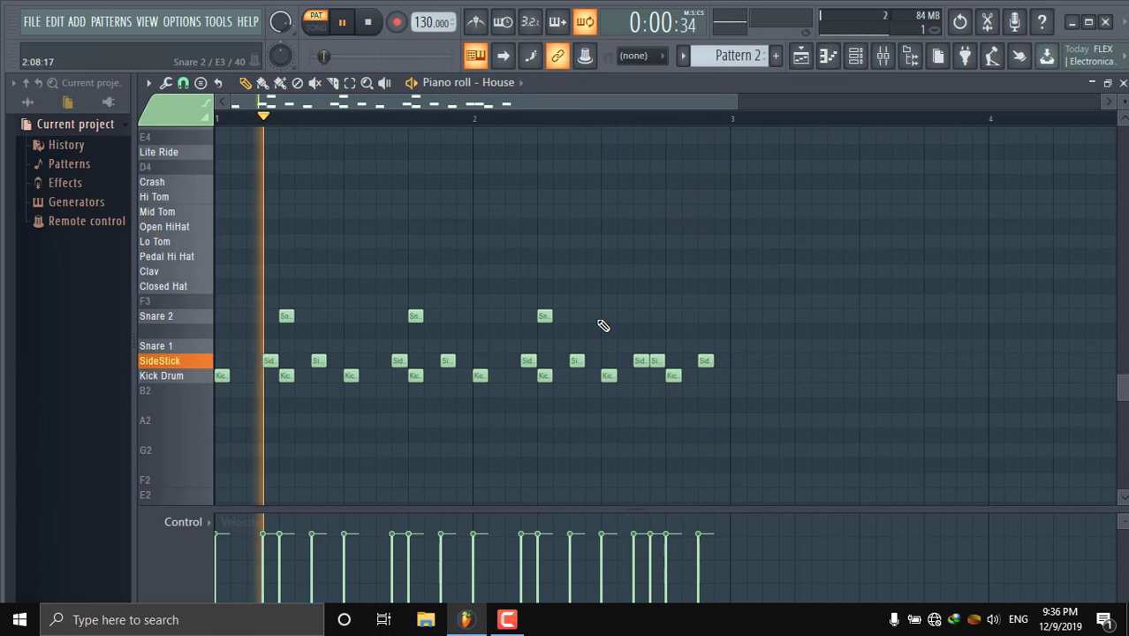
{"action": "left_click", "coordinate": [673, 316]}
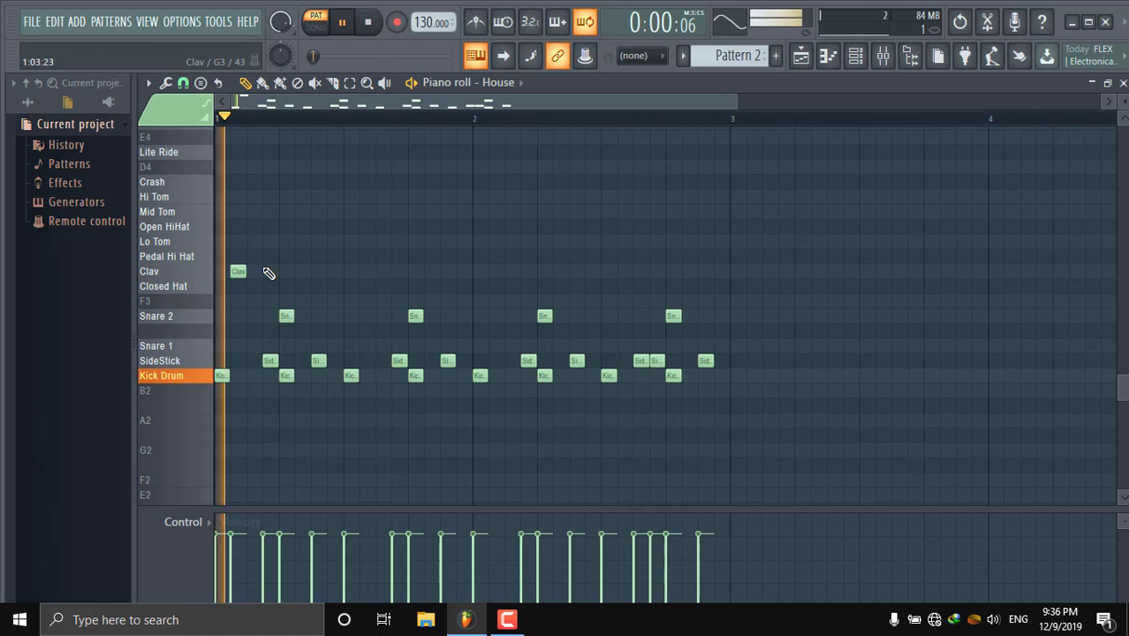
Stop playback and add a new pattern named Generated
{"action": "key", "text": "space"}
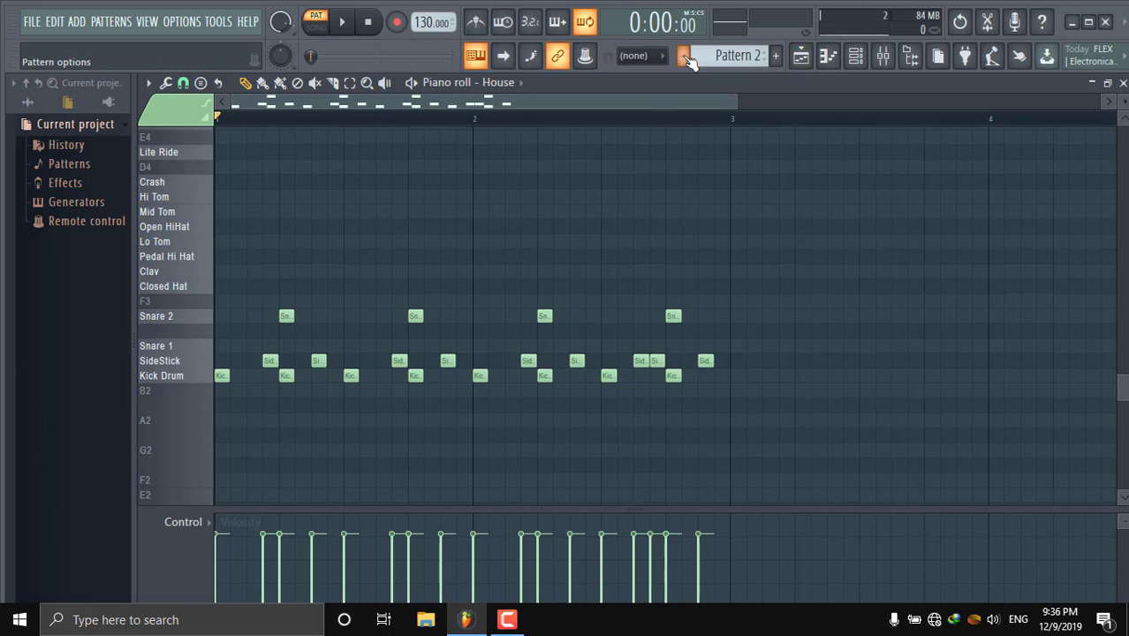
{"action": "left_click", "coordinate": [680, 55]}
{"action": "left_click", "coordinate": [687, 78]}
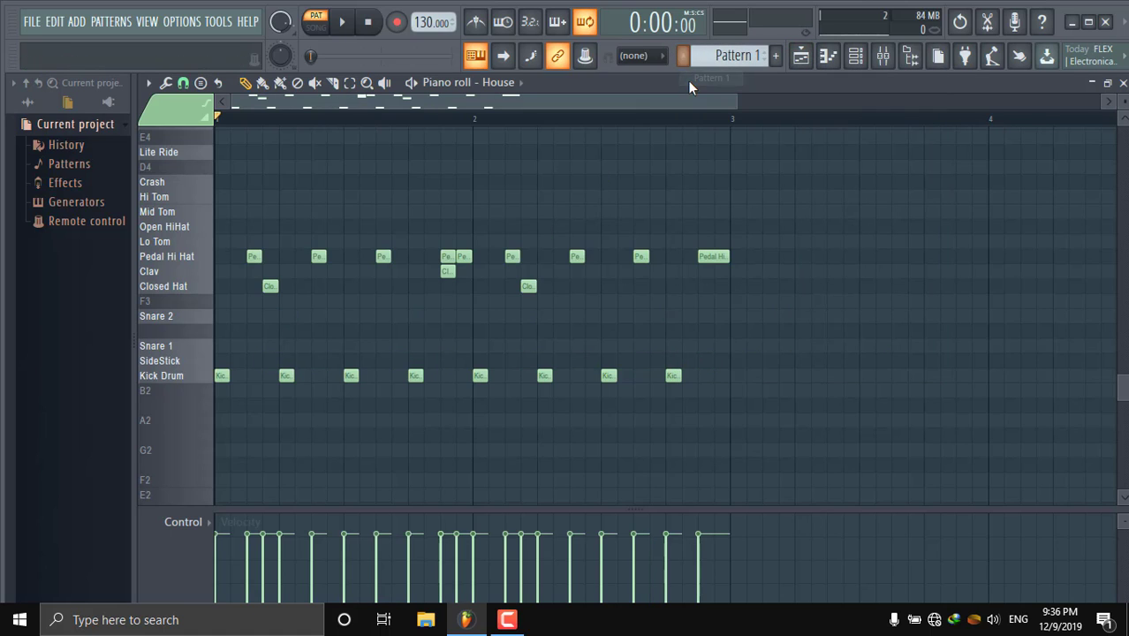
{"action": "left_click", "coordinate": [775, 57]}
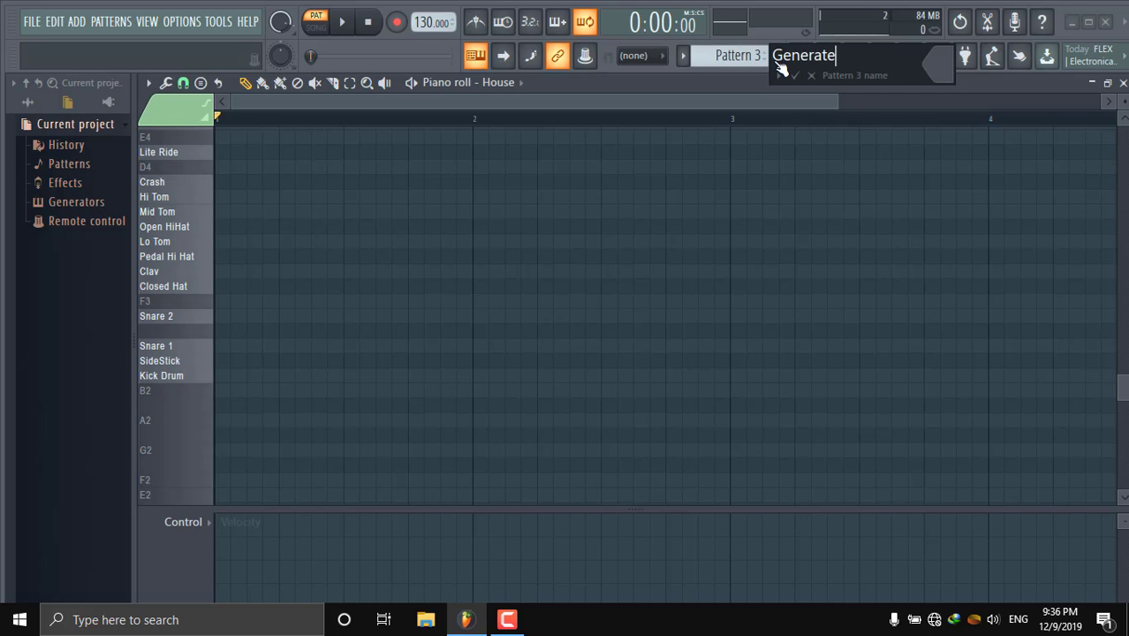
{"action": "type", "text": "Generated"}
{"action": "key", "text": "Return"}
Clone the House FPC channel in the channel rack
{"action": "left_click", "coordinate": [856, 55]}
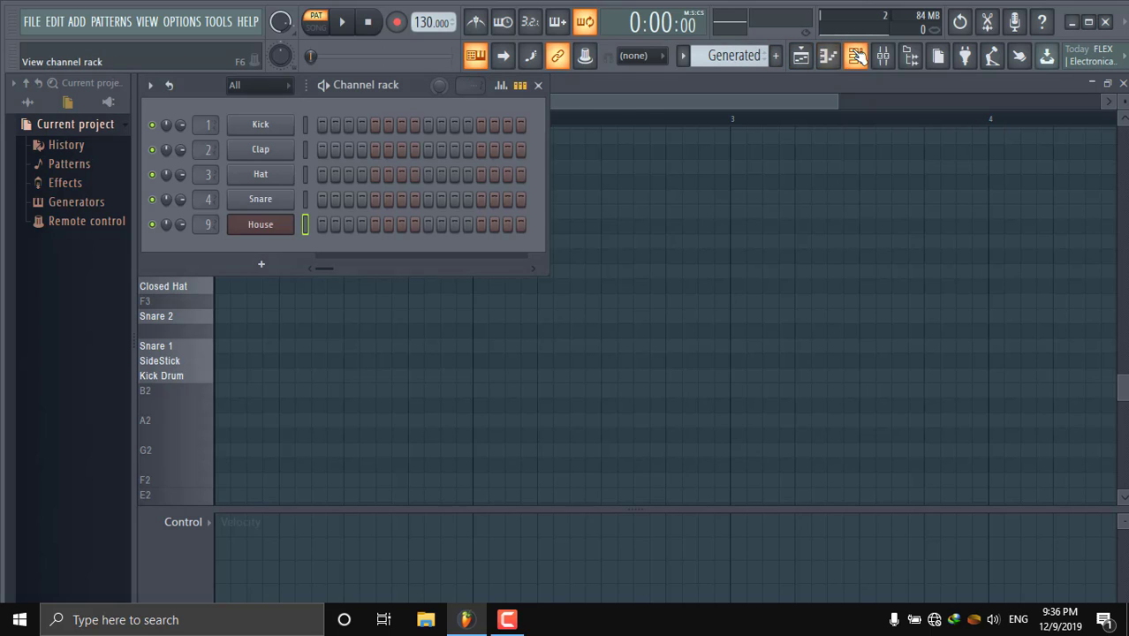
{"action": "right_click", "coordinate": [265, 236]}
{"action": "left_click", "coordinate": [341, 371]}
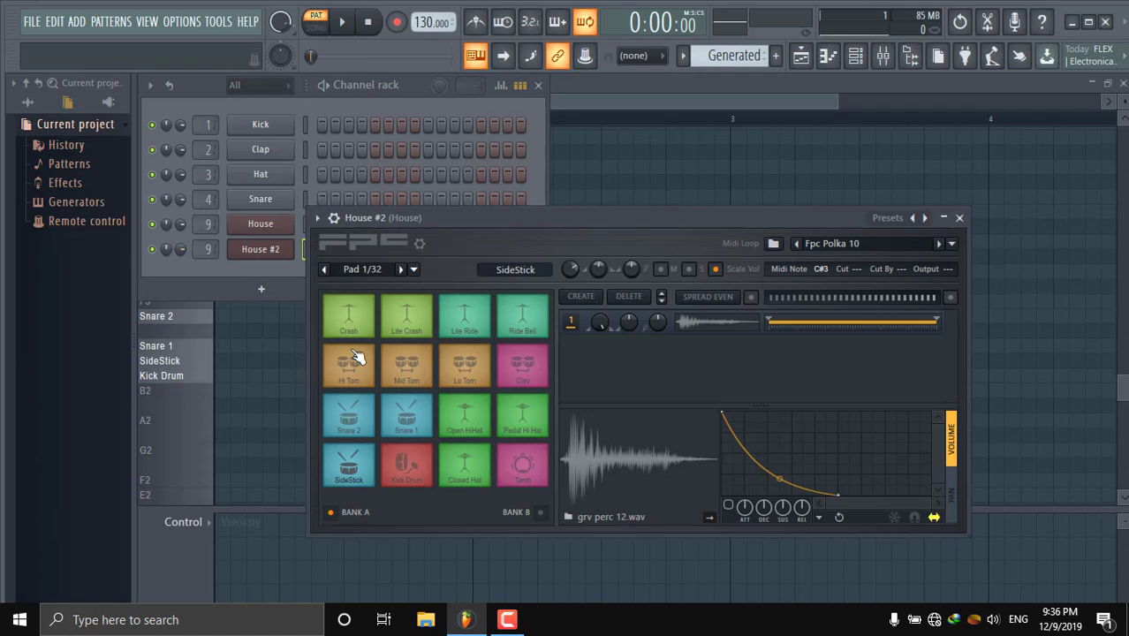
Route the cloned House #2 channel to mixer insert 13
{"action": "left_click", "coordinate": [894, 61]}
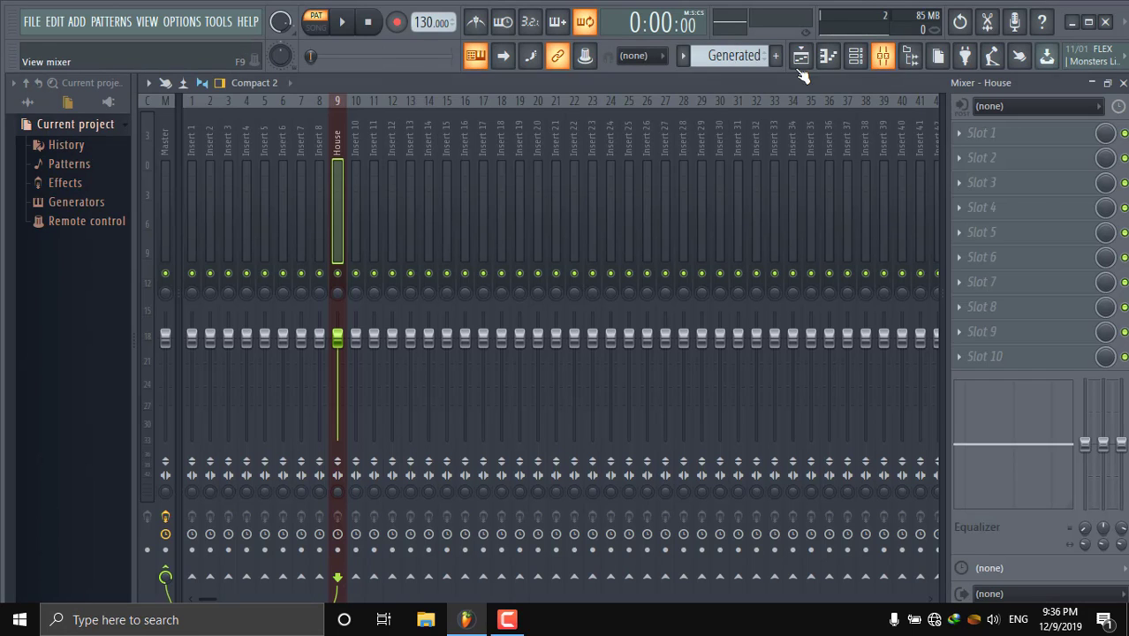
{"action": "right_click", "coordinate": [417, 202]}
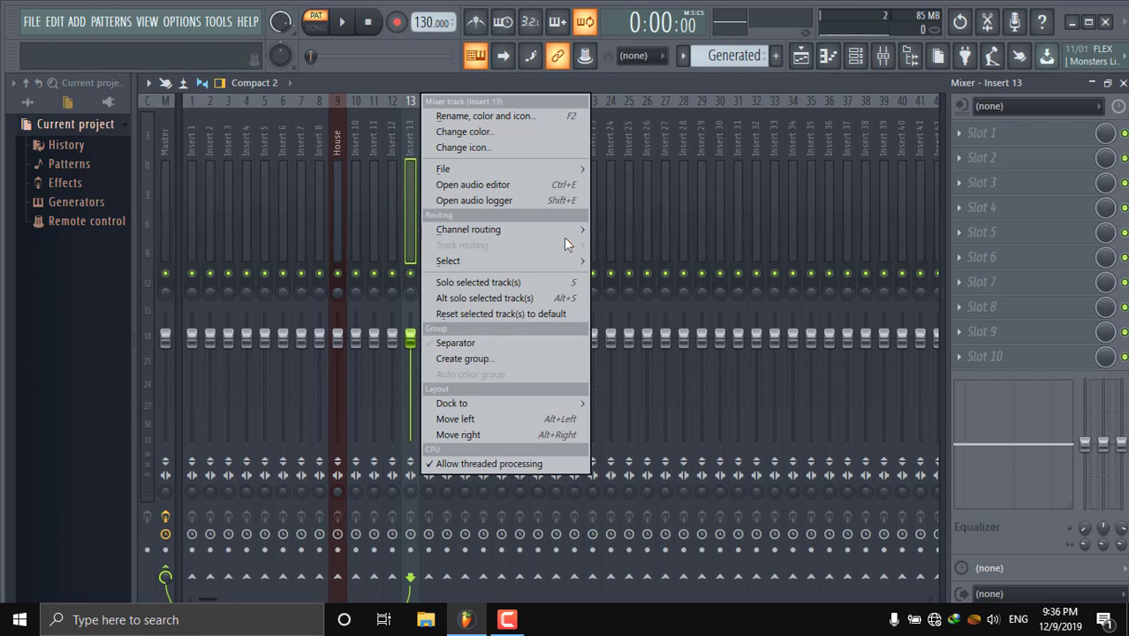
{"action": "mouse_move", "coordinate": [564, 232]}
{"action": "left_click", "coordinate": [624, 232]}
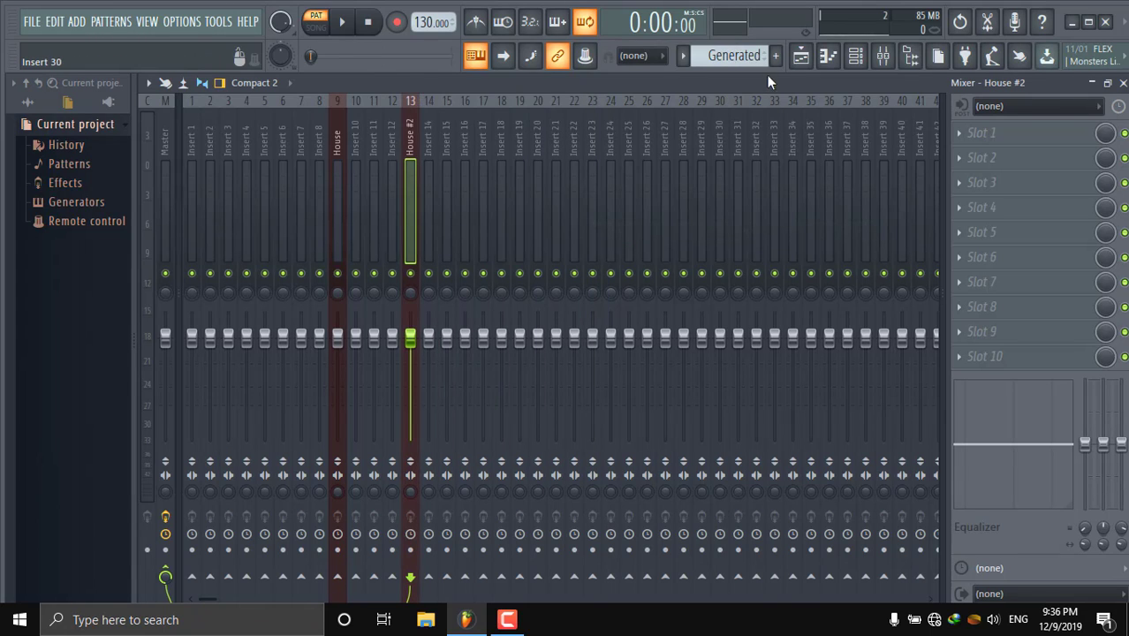
Open the House #2 channel's FPC and load the House preset from the Electronic kits
{"action": "left_click", "coordinate": [861, 59]}
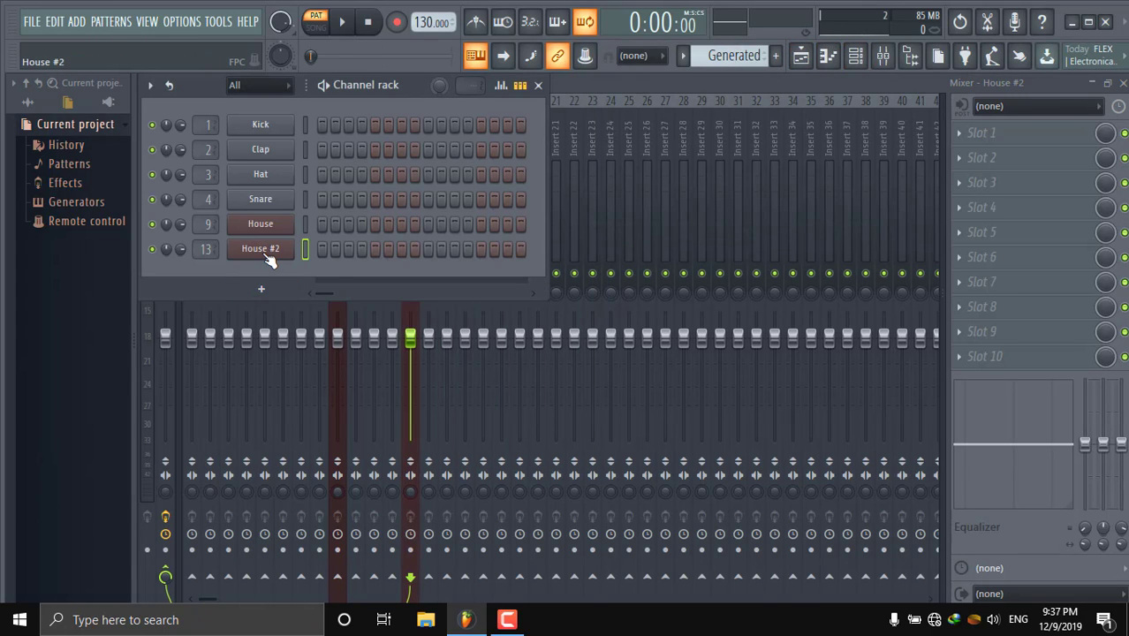
{"action": "left_click", "coordinate": [261, 249]}
{"action": "left_click", "coordinate": [317, 218]}
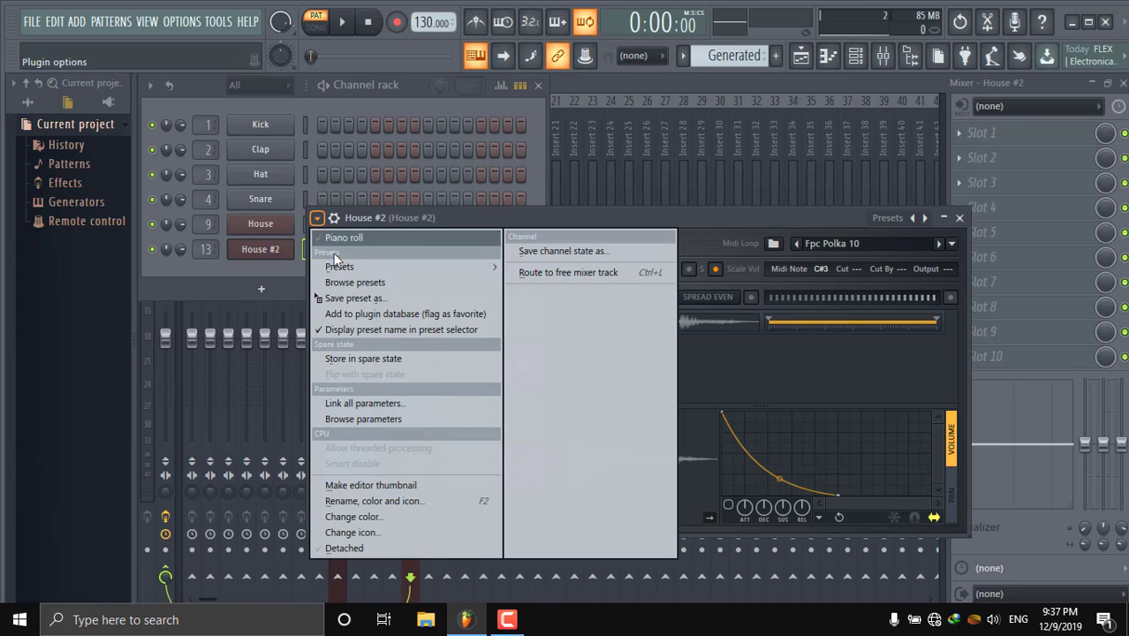
{"action": "mouse_move", "coordinate": [395, 264]}
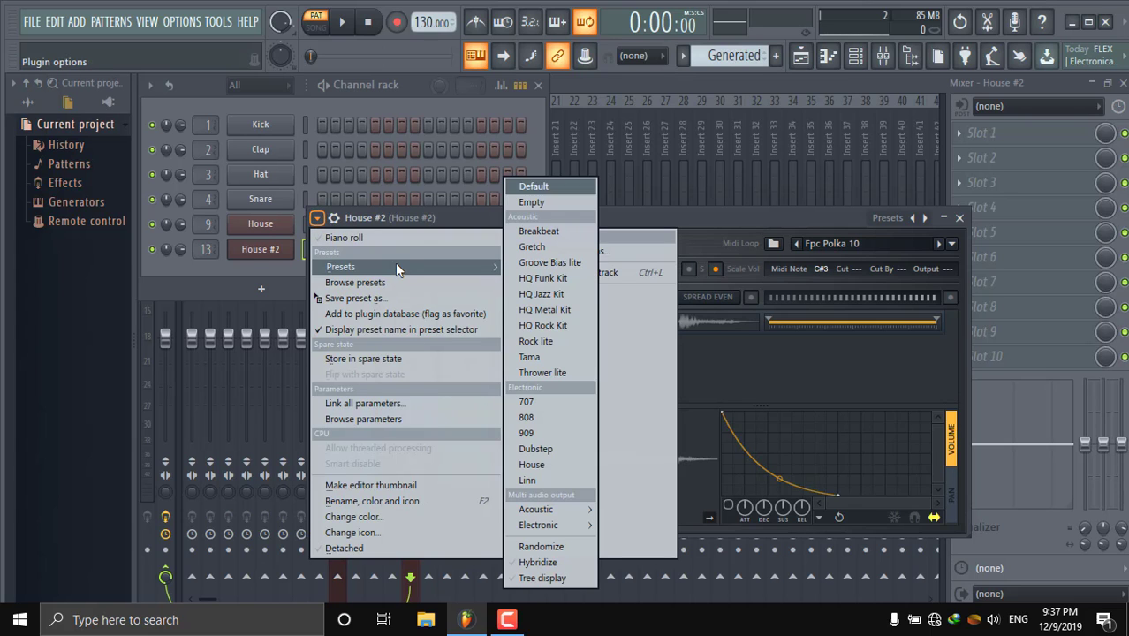
{"action": "left_click", "coordinate": [574, 467]}
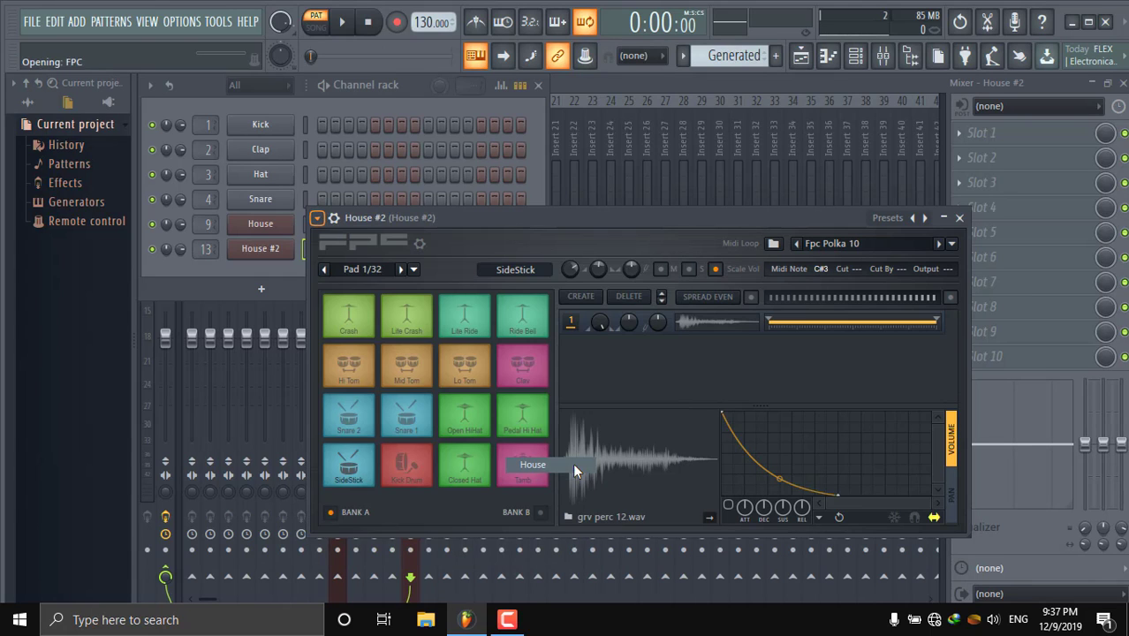
Load the Fpc Dance 13 MIDI loop from Dance Loops and review its notes in the piano roll during playback
{"action": "left_click", "coordinate": [951, 243]}
{"action": "mouse_move", "coordinate": [864, 329]}
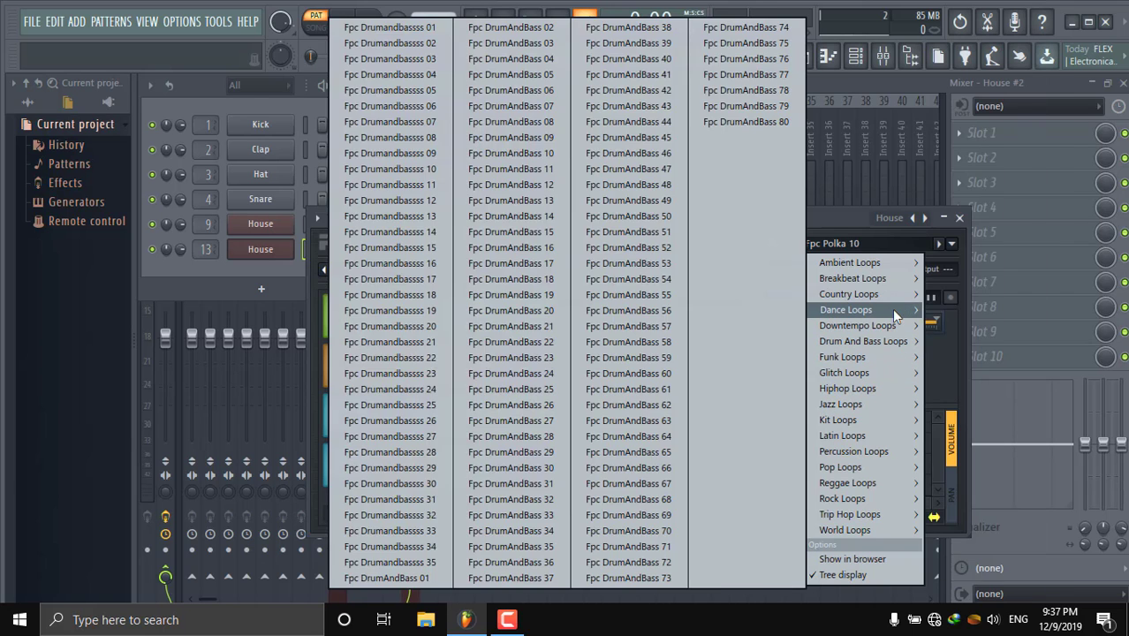
{"action": "mouse_move", "coordinate": [892, 310]}
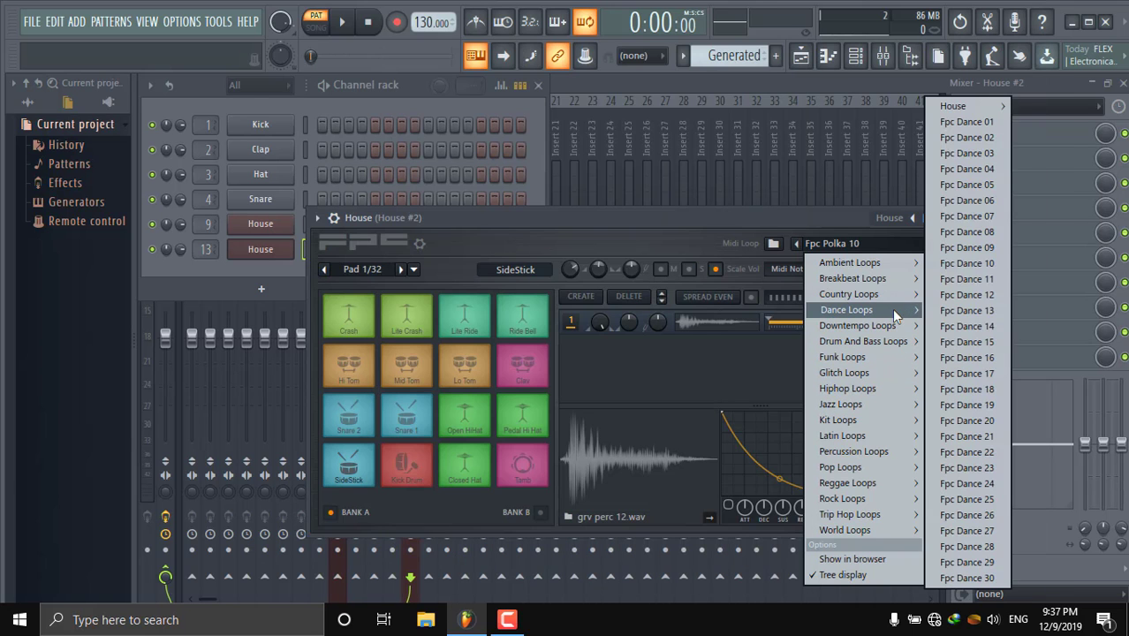
{"action": "left_click", "coordinate": [981, 309]}
{"action": "left_click", "coordinate": [837, 58]}
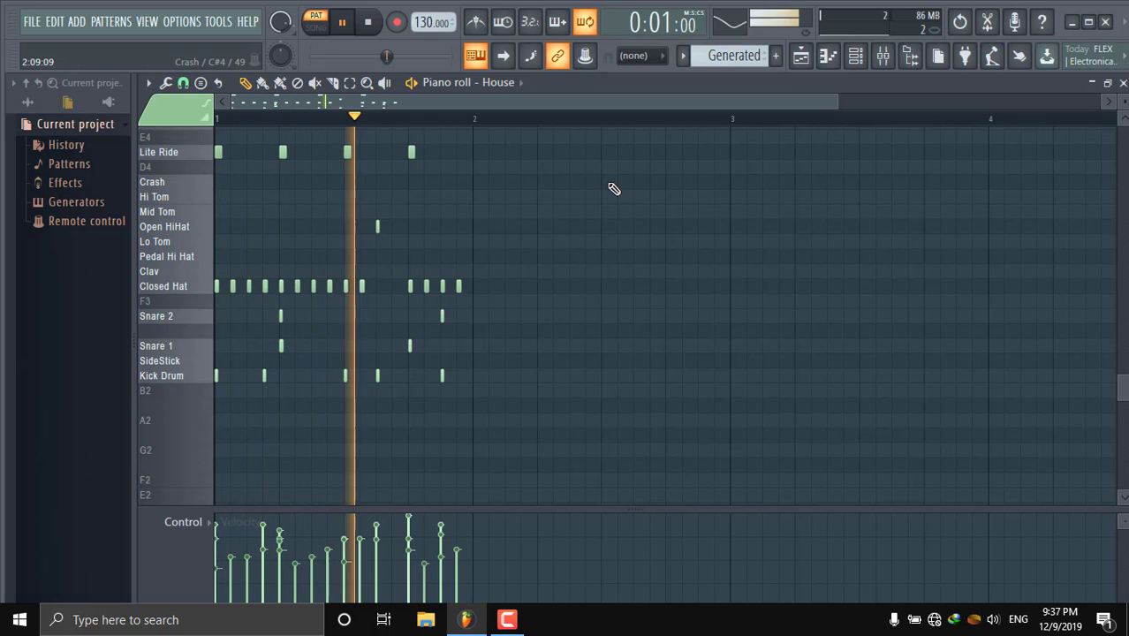
{"action": "scroll", "coordinate": [619, 235], "scroll_direction": "up", "scroll_amount": 2}
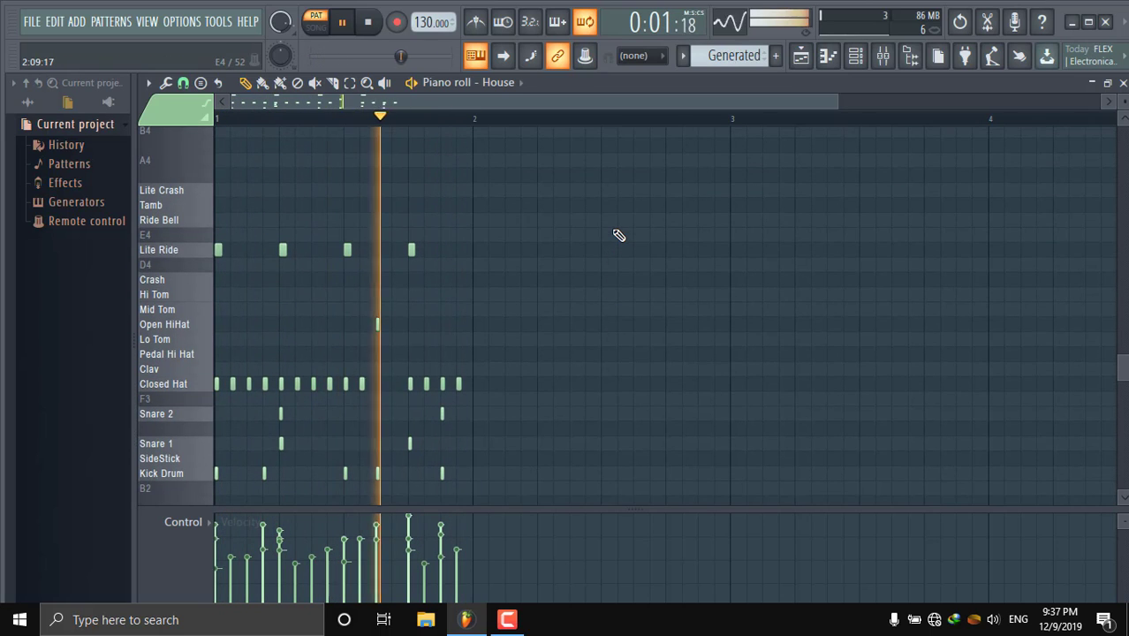
Reopen the cloned FPC, advance its MIDI loop to Fpc Dance 16, and move the plugin window clear of the notes
{"action": "left_click", "coordinate": [855, 56]}
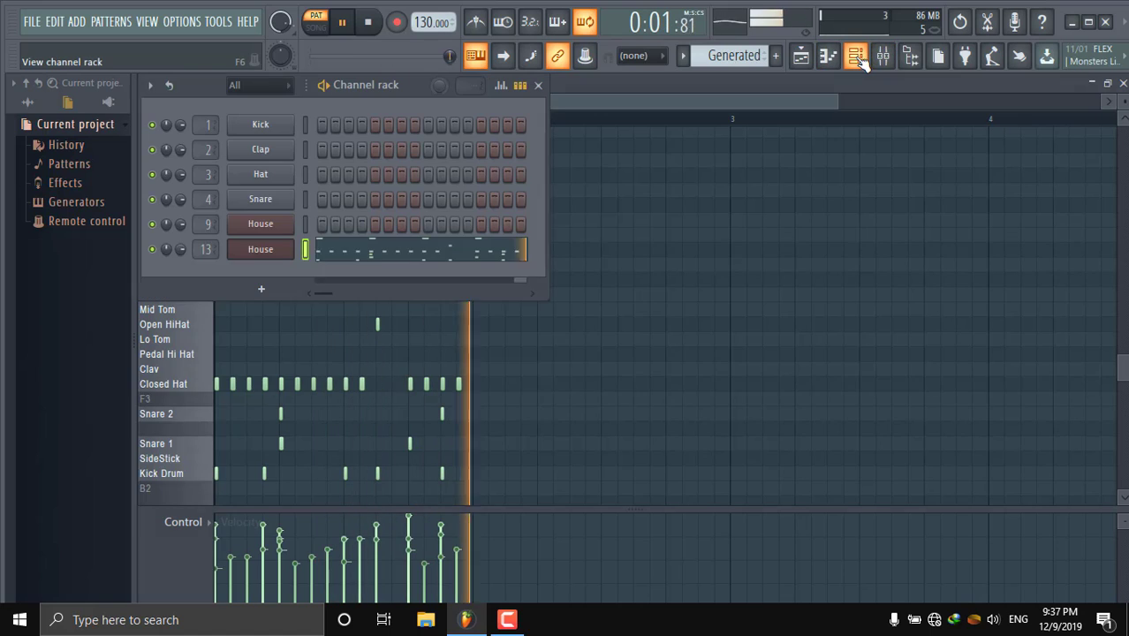
{"action": "left_click", "coordinate": [272, 254]}
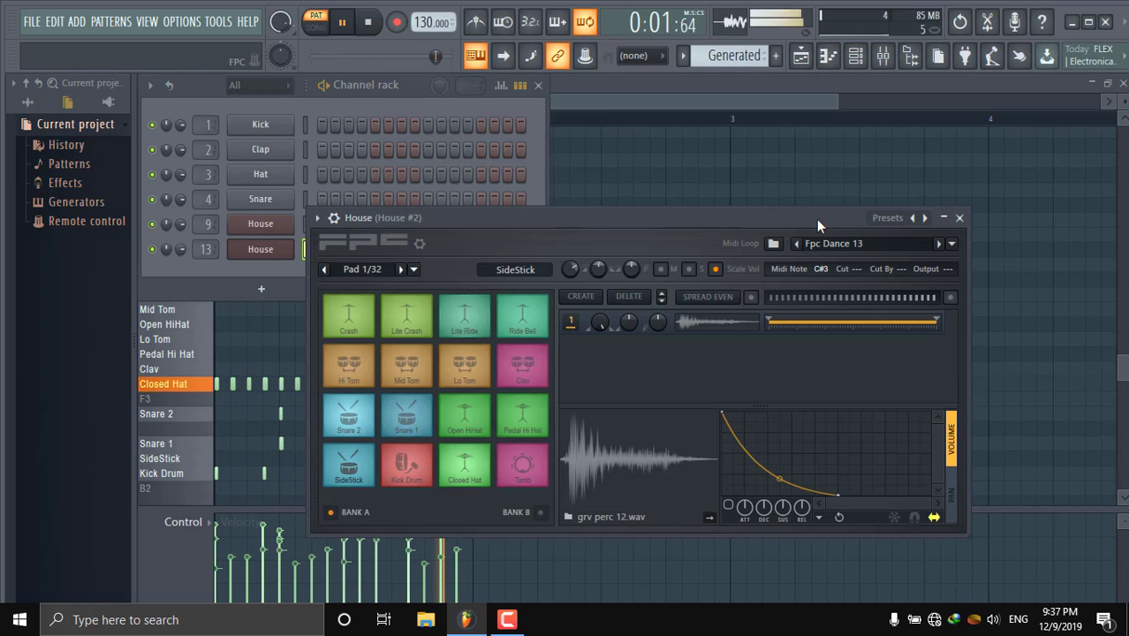
{"action": "left_click", "coordinate": [940, 244]}
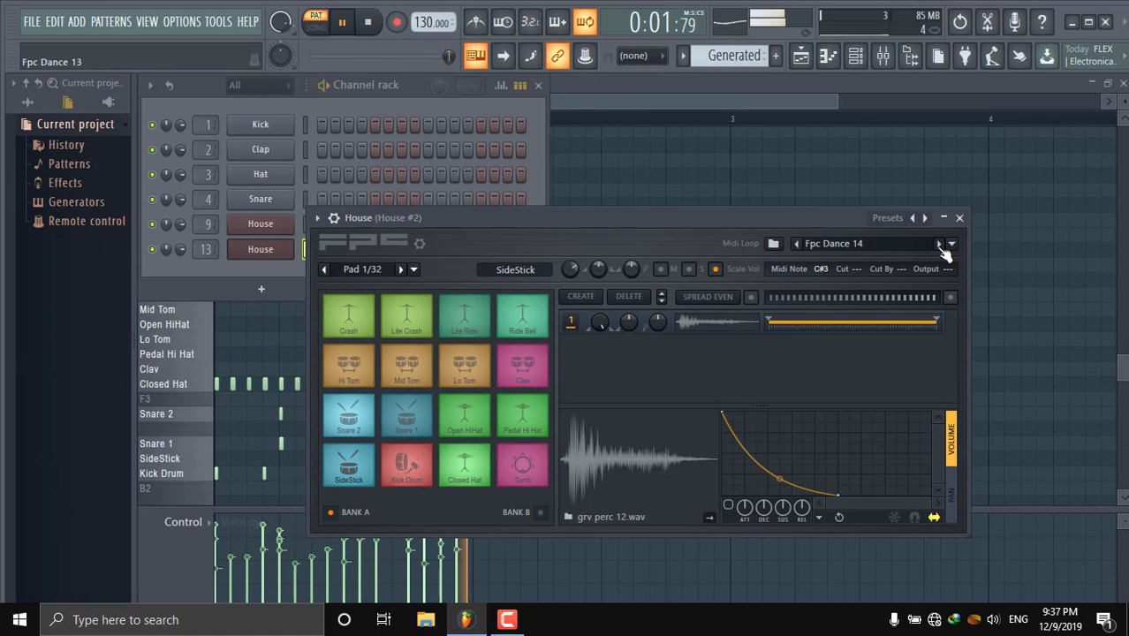
{"action": "left_click", "coordinate": [939, 244]}
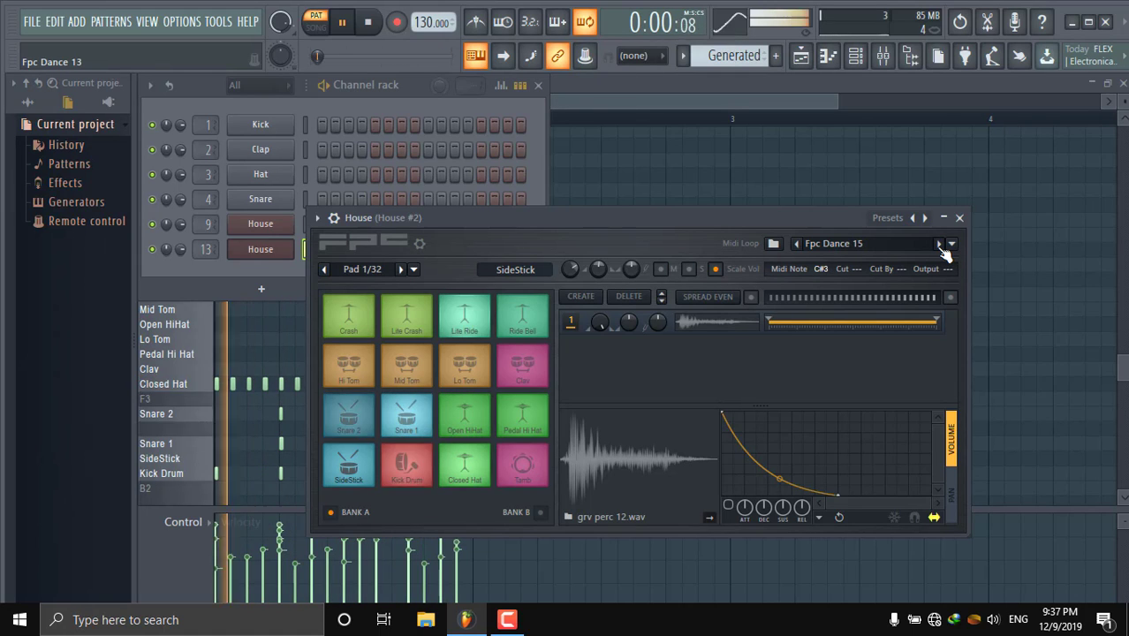
{"action": "left_click_drag", "start_coordinate": [709, 224], "coordinate": [861, 78]}
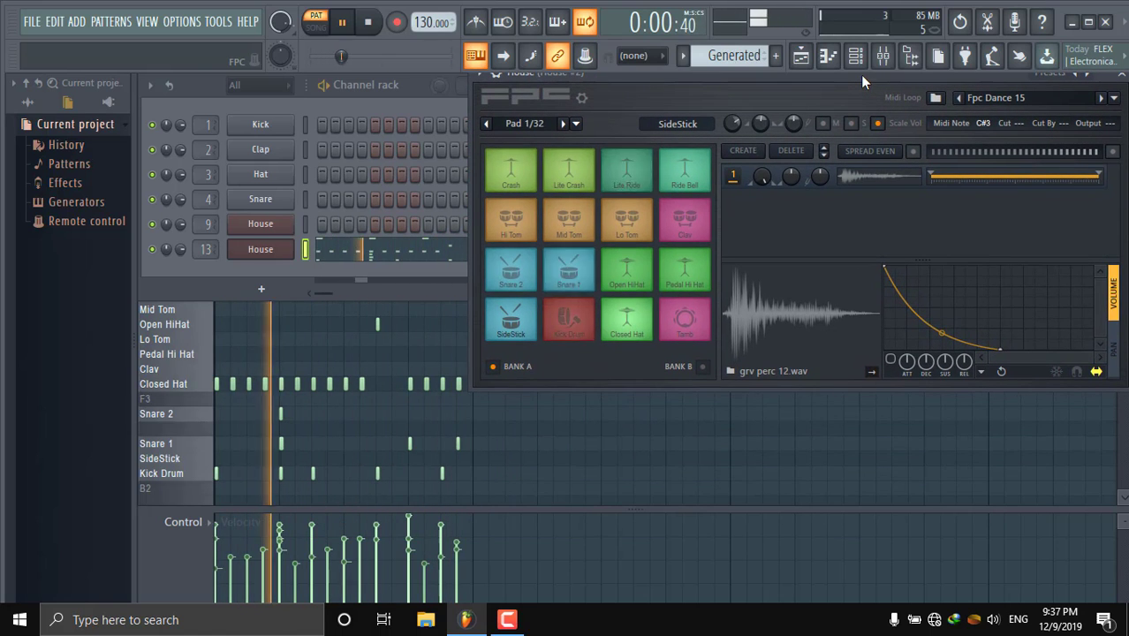
{"action": "left_click", "coordinate": [1103, 98]}
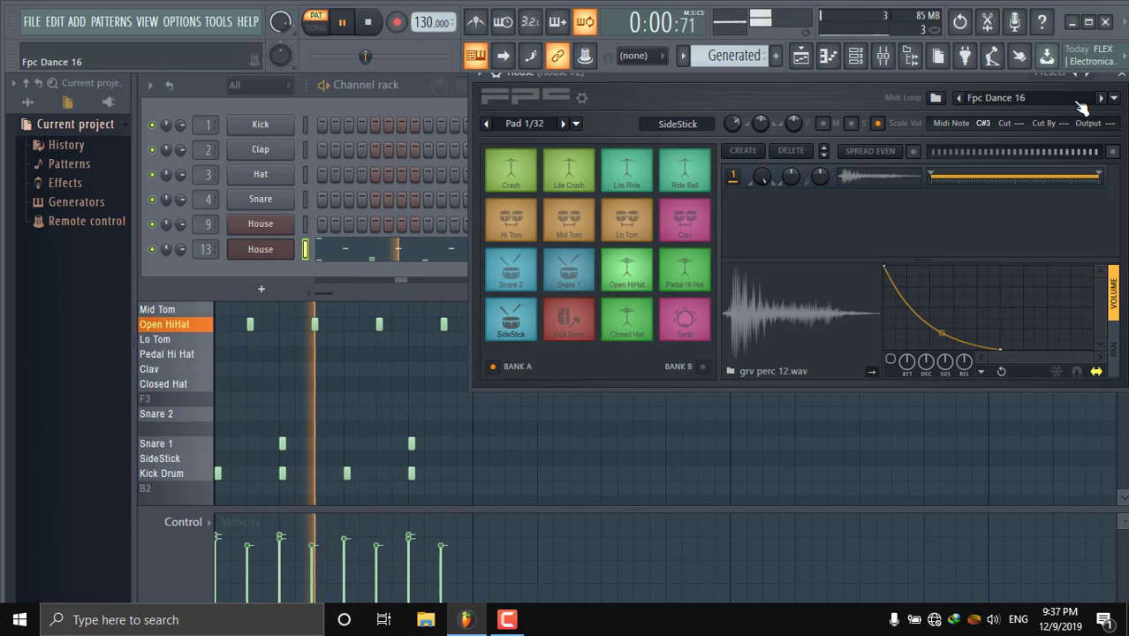
Check the playlist, return to the cloned FPC and advance its MIDI loop to Fpc Dance 19
{"action": "left_click", "coordinate": [801, 59]}
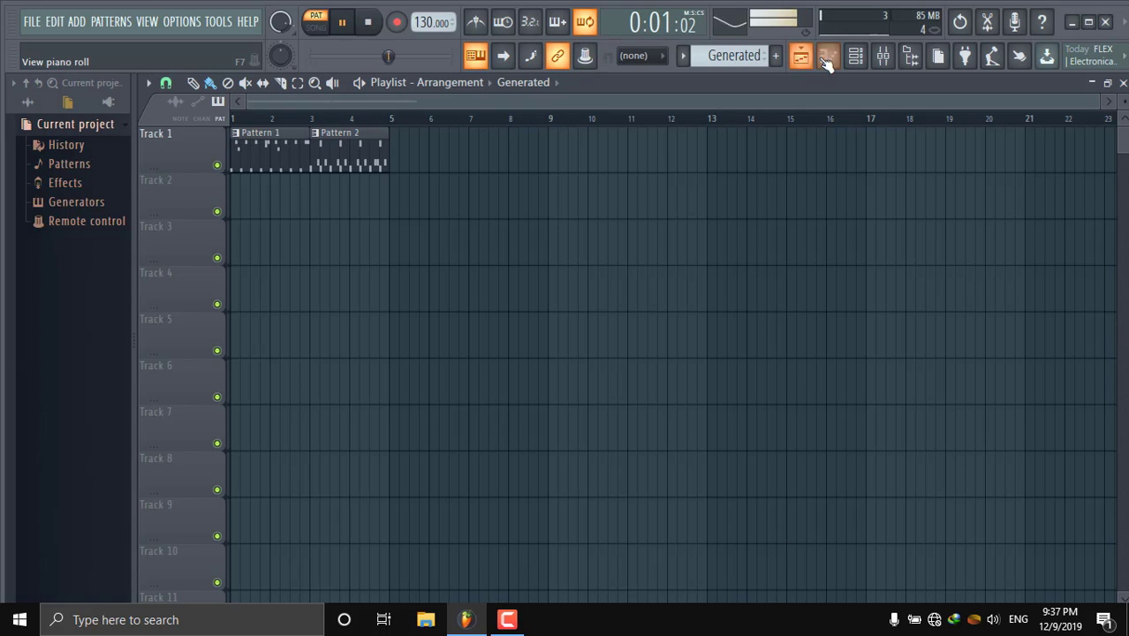
{"action": "left_click", "coordinate": [827, 59]}
{"action": "left_click", "coordinate": [855, 56]}
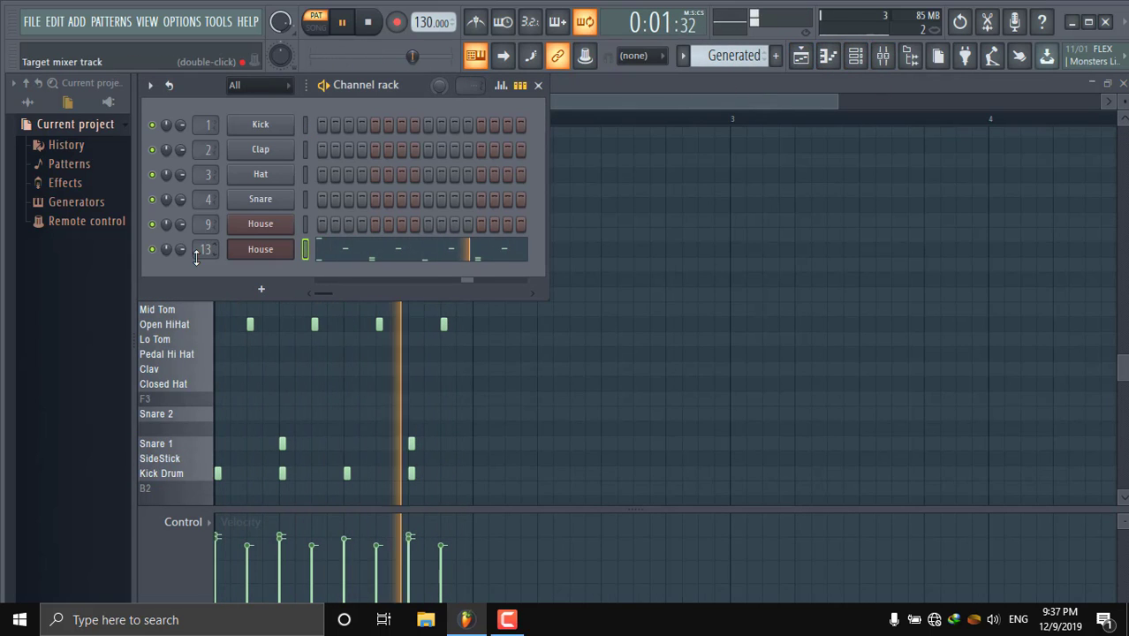
{"action": "left_click", "coordinate": [273, 258]}
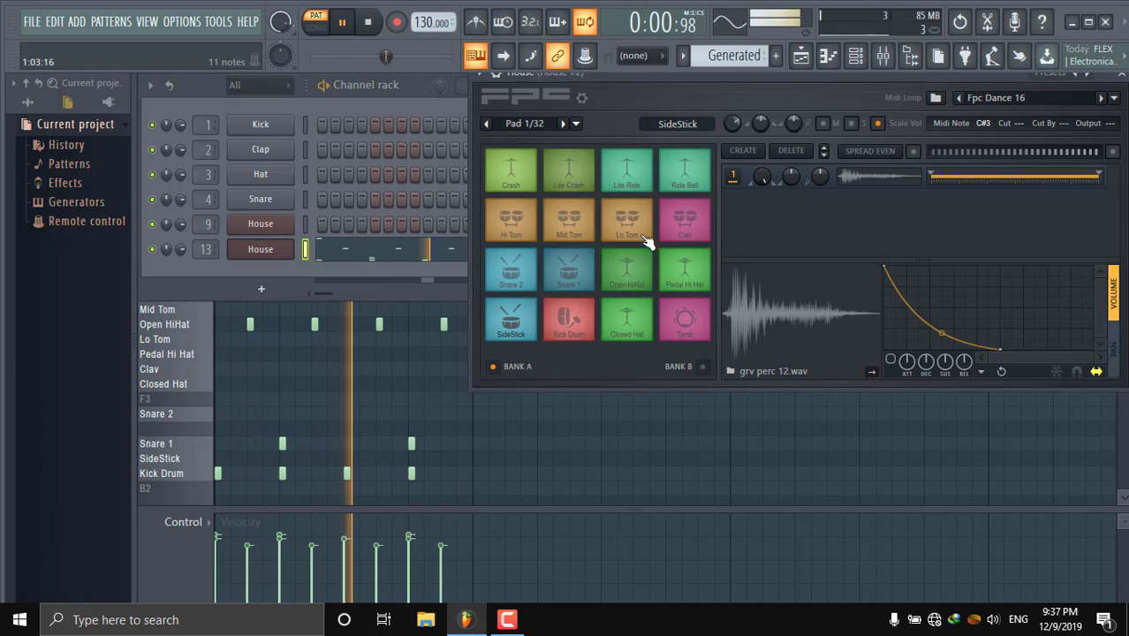
{"action": "left_click", "coordinate": [1102, 97]}
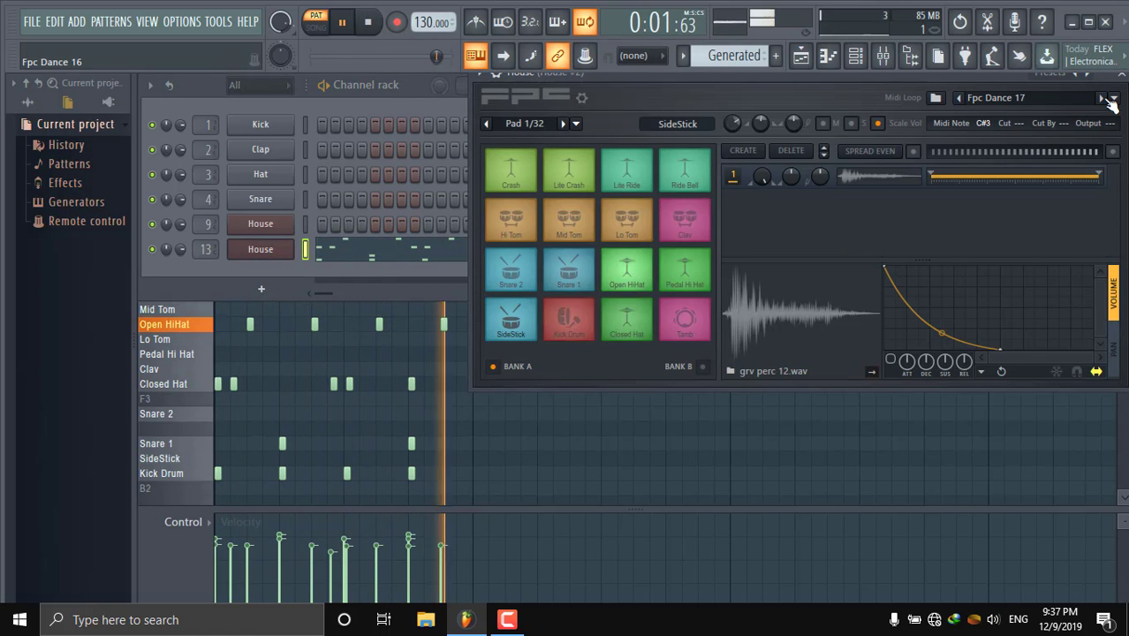
{"action": "left_click", "coordinate": [1102, 97]}
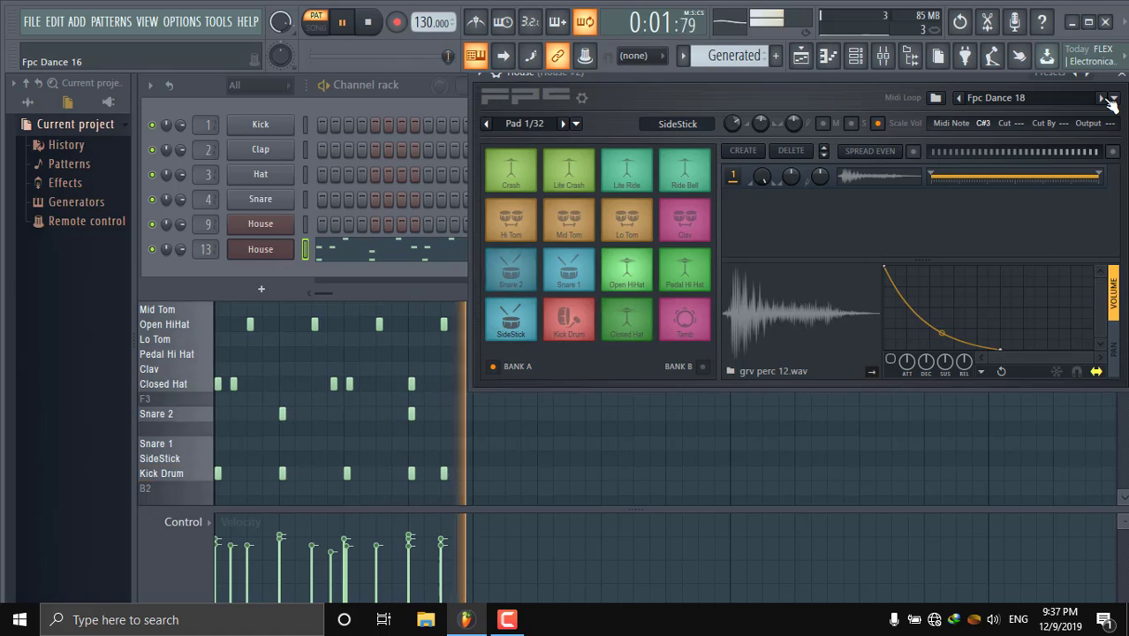
{"action": "left_click", "coordinate": [1104, 99]}
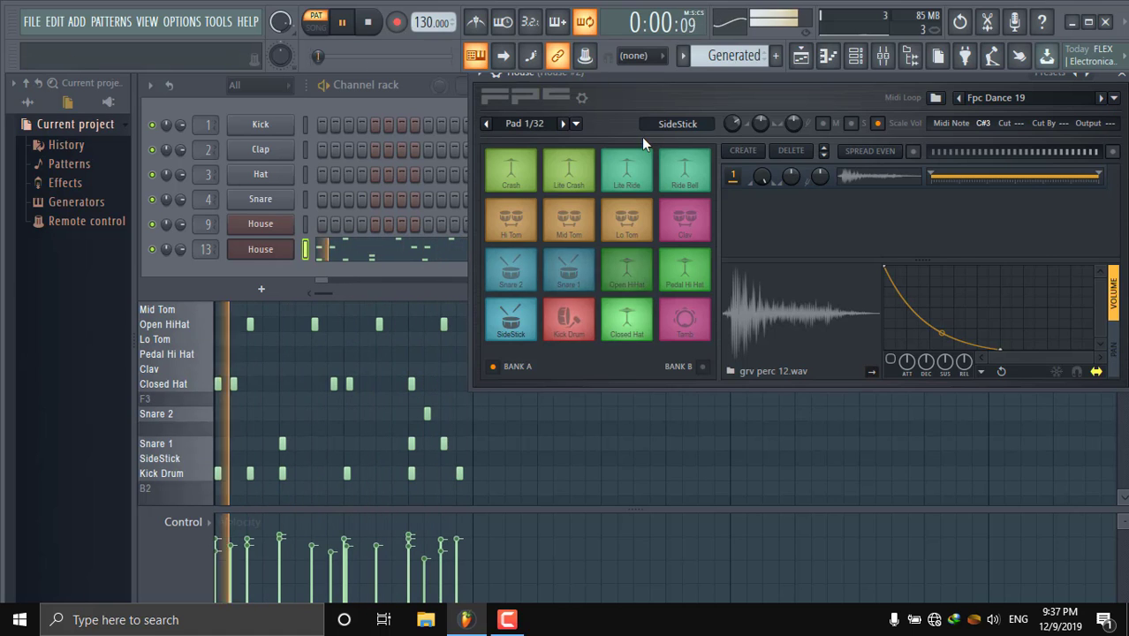
Load the 909 preset in the cloned FPC and advance the MIDI loop to Fpc Ambient Groove 01
{"action": "left_click", "coordinate": [497, 72]}
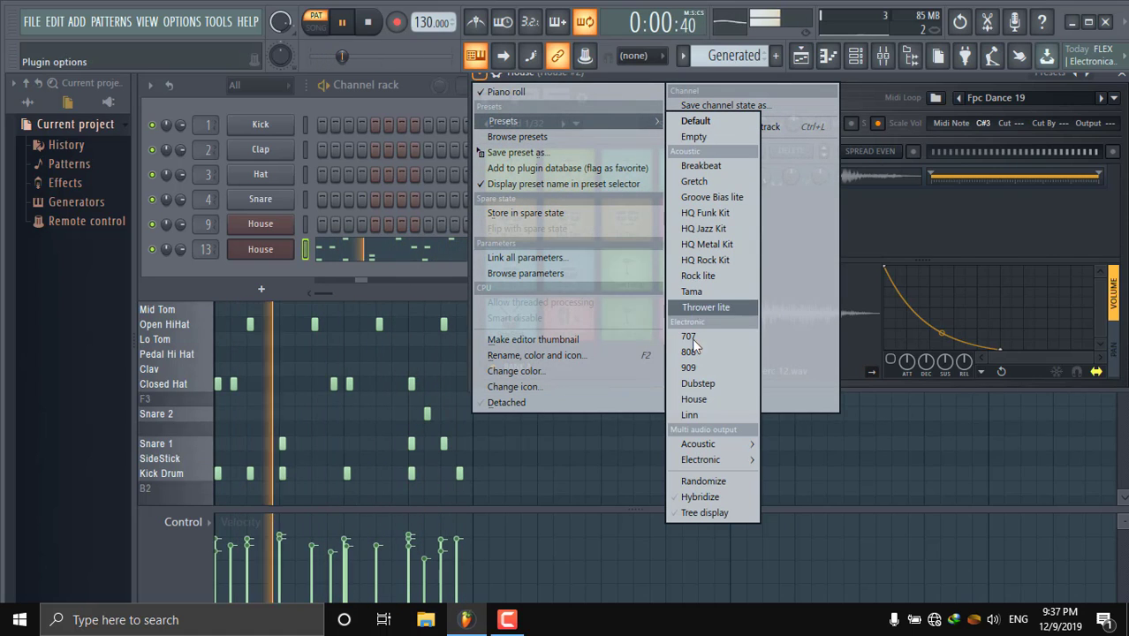
{"action": "left_click", "coordinate": [693, 369]}
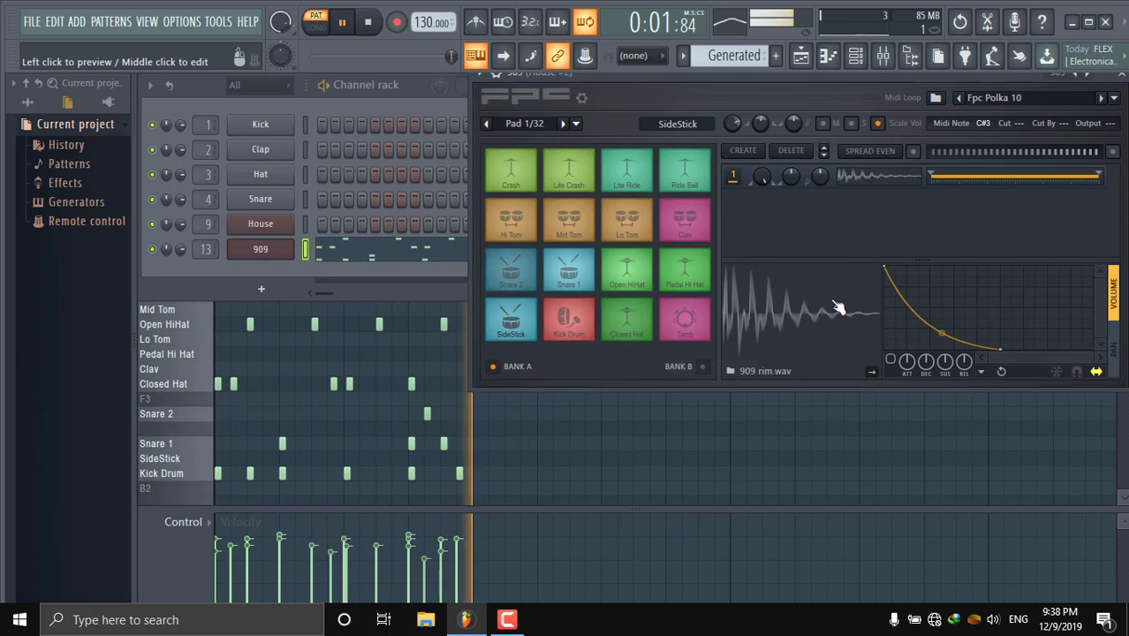
{"action": "left_click", "coordinate": [1101, 98]}
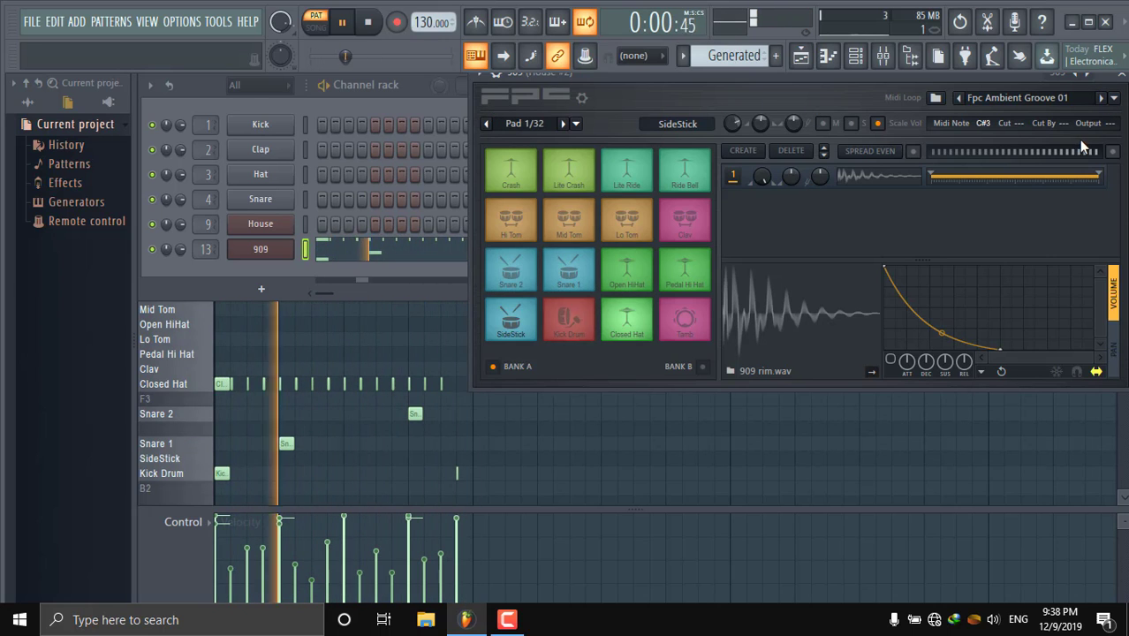
Audition the MIDI loops Fpc Country 48, Fpc Upbeatgroove 06 and Fpc Upbeatgroove 07 on the 909 kit
{"action": "left_click", "coordinate": [1114, 99]}
{"action": "mouse_move", "coordinate": [1042, 149]}
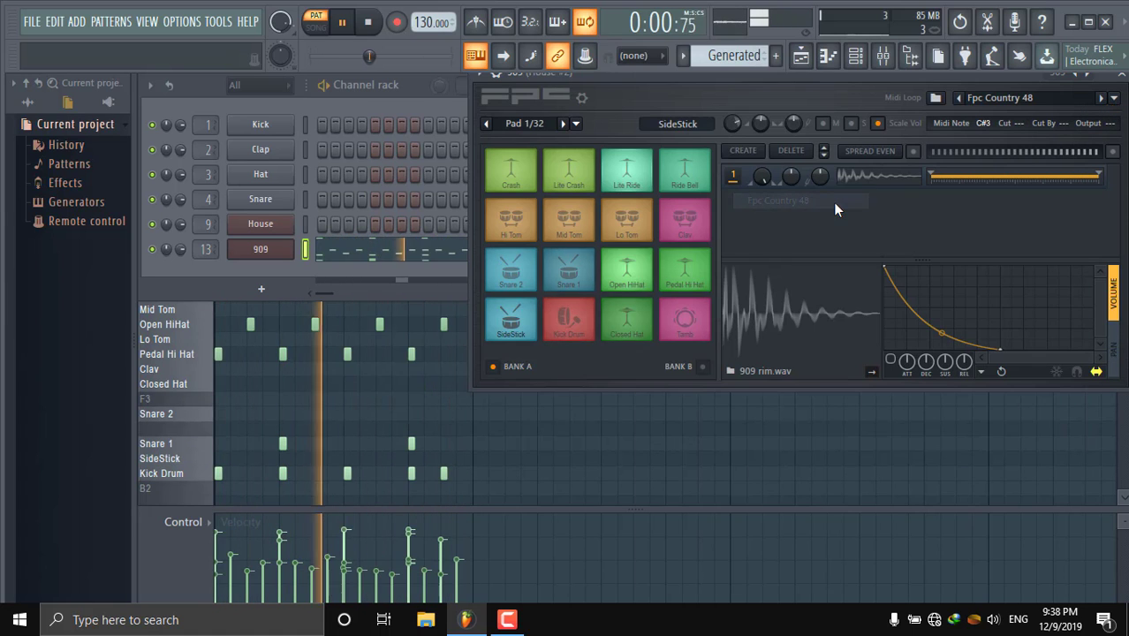
{"action": "left_click", "coordinate": [835, 202]}
{"action": "left_click", "coordinate": [1113, 99]}
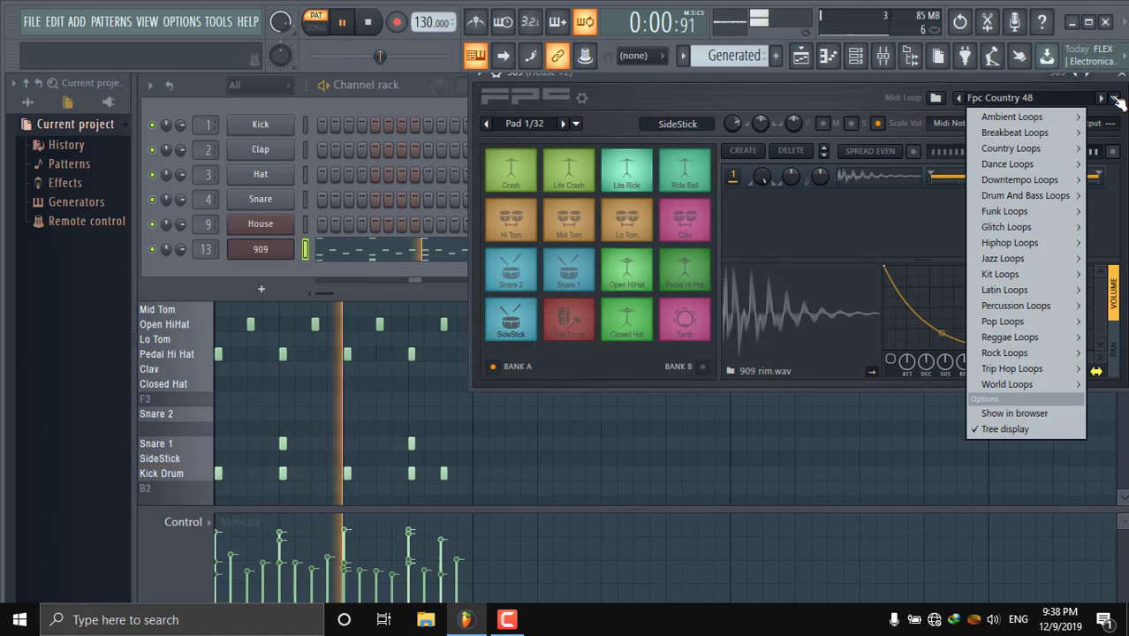
{"action": "mouse_move", "coordinate": [1031, 211]}
{"action": "left_click", "coordinate": [914, 263]}
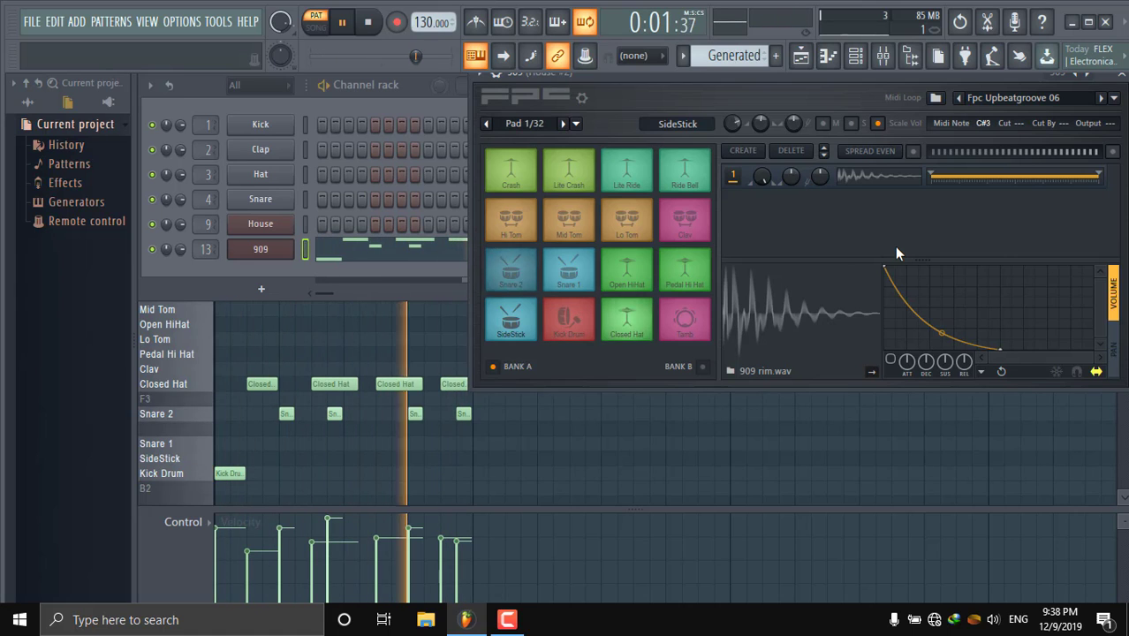
{"action": "left_click", "coordinate": [1100, 98]}
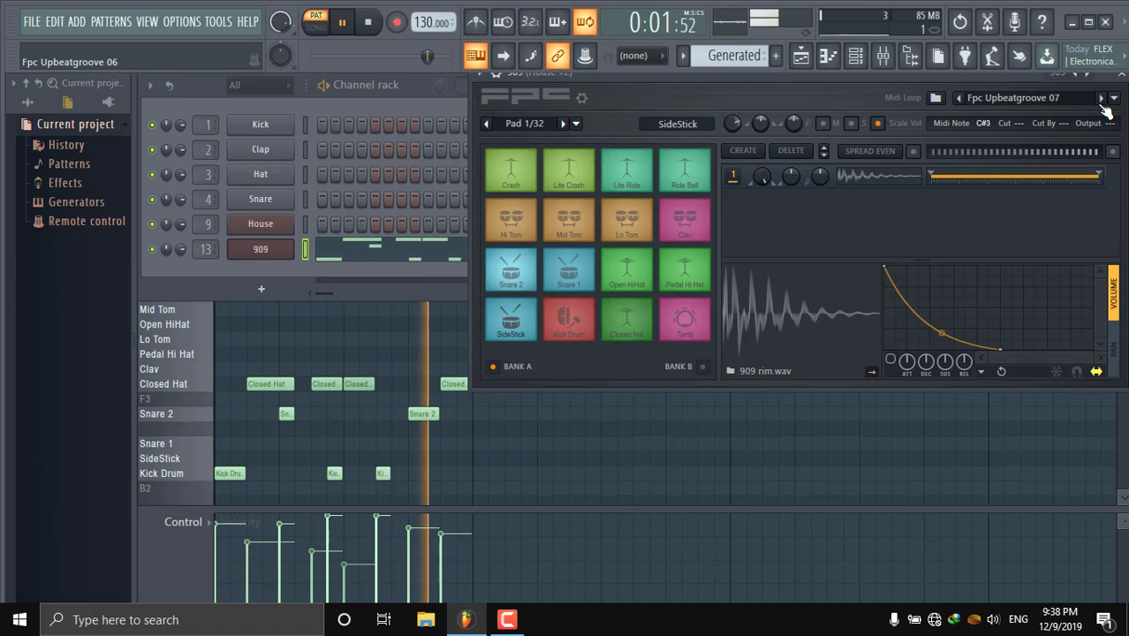
Load the Fpc Ambient Groove 03 MIDI loop from Ambient Loops and lower the project tempo to 100 BPM
{"action": "left_click", "coordinate": [1115, 100]}
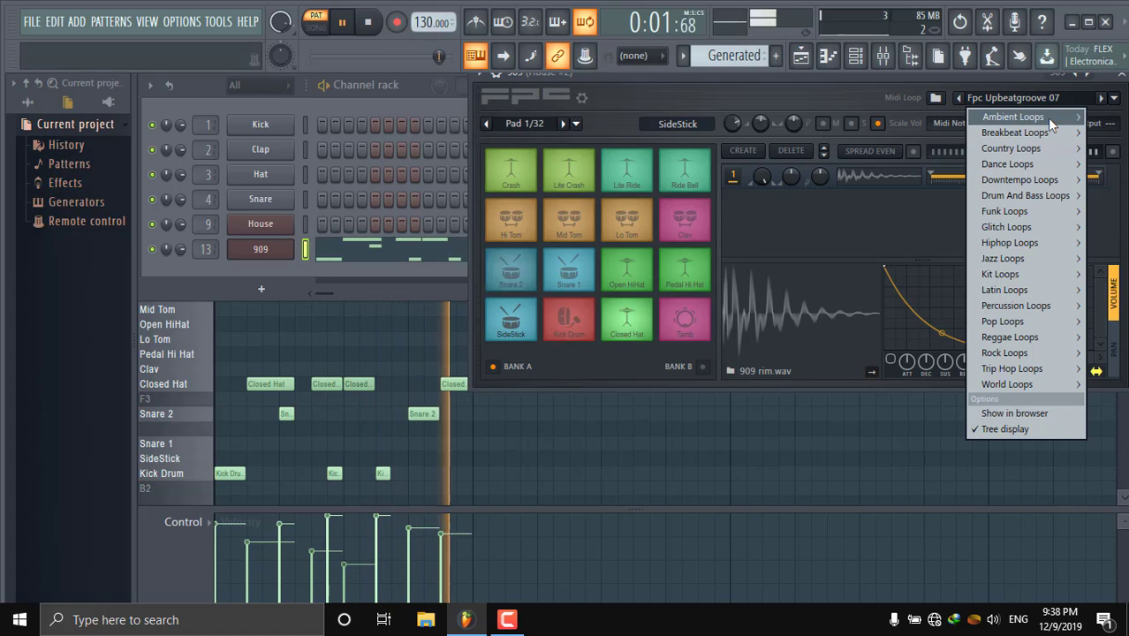
{"action": "mouse_move", "coordinate": [1011, 117]}
{"action": "left_click", "coordinate": [914, 148]}
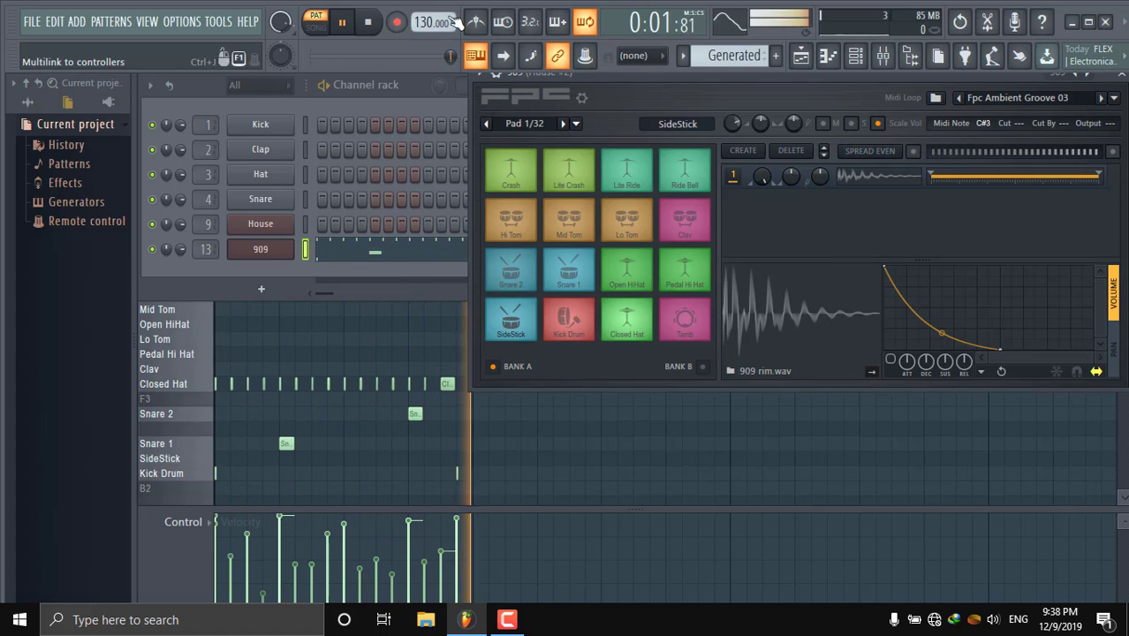
{"action": "left_click_drag", "start_coordinate": [427, 22], "coordinate": [427, 61]}
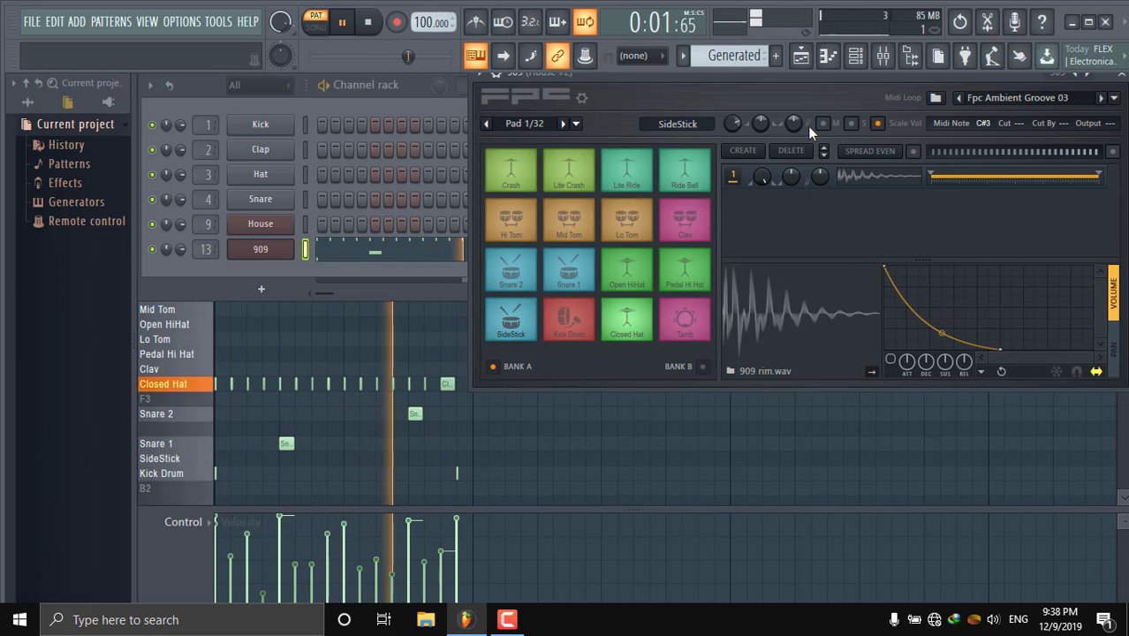
Load the Fpc Ambient Groove 09 MIDI loop from Ambient Loops
{"action": "left_click", "coordinate": [1060, 99]}
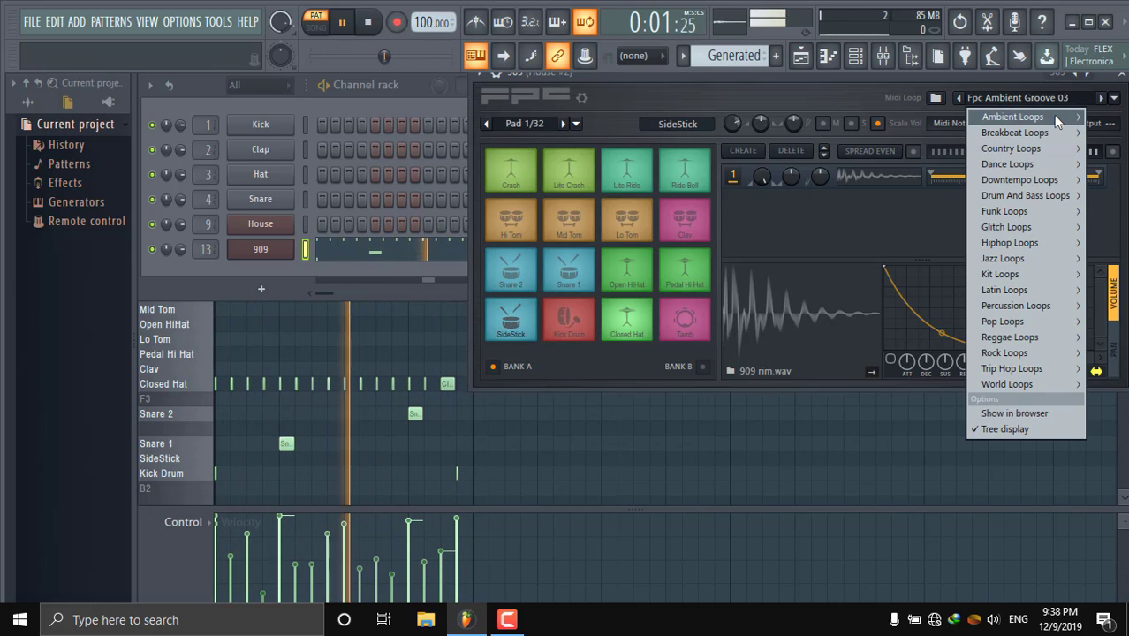
{"action": "mouse_move", "coordinate": [1057, 121]}
{"action": "left_click", "coordinate": [908, 243]}
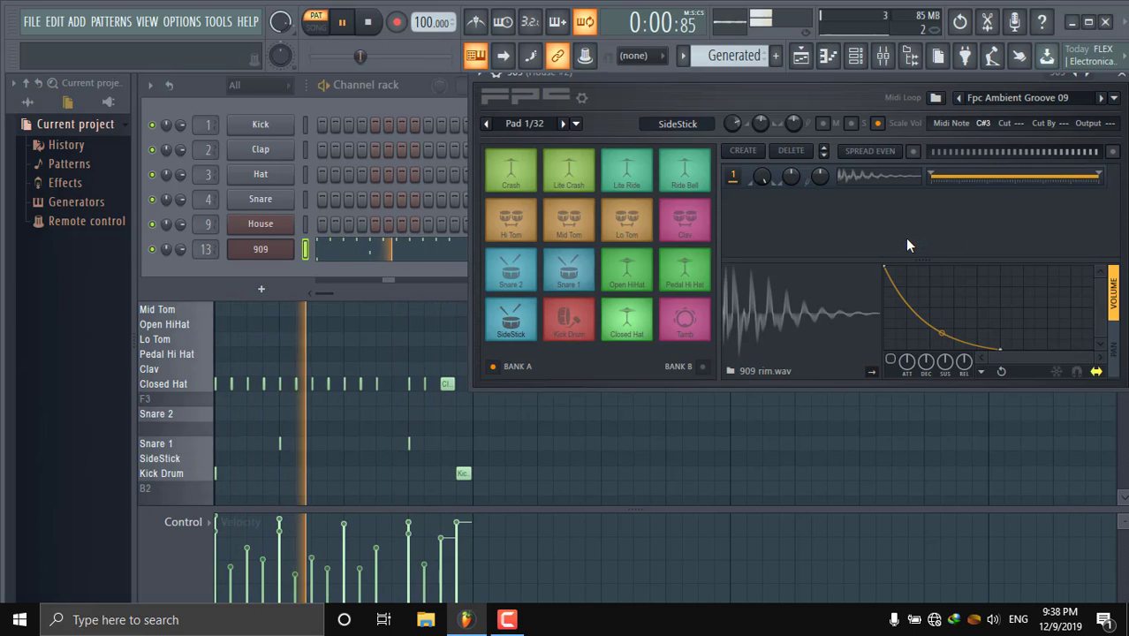